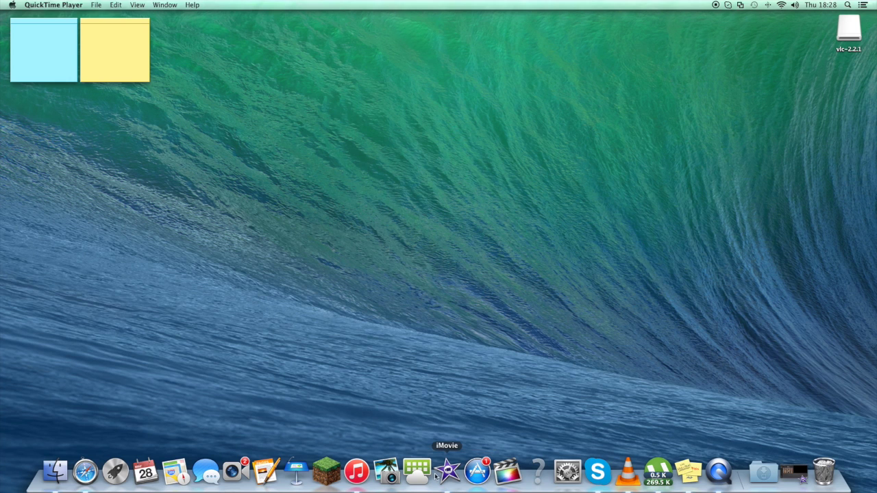
- Move Final Cut Pro beside VLC in the Dock and open iMovie
left_click_drag(507, 472, 628, 471)
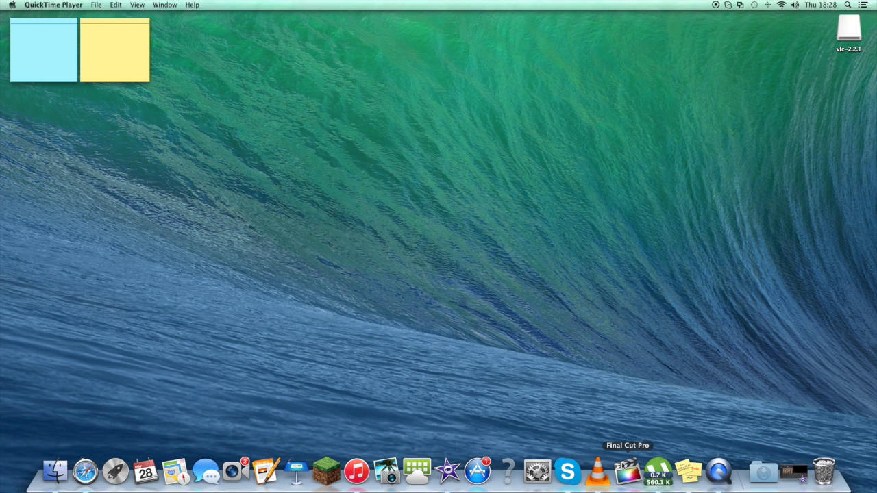
left_click(447, 471)
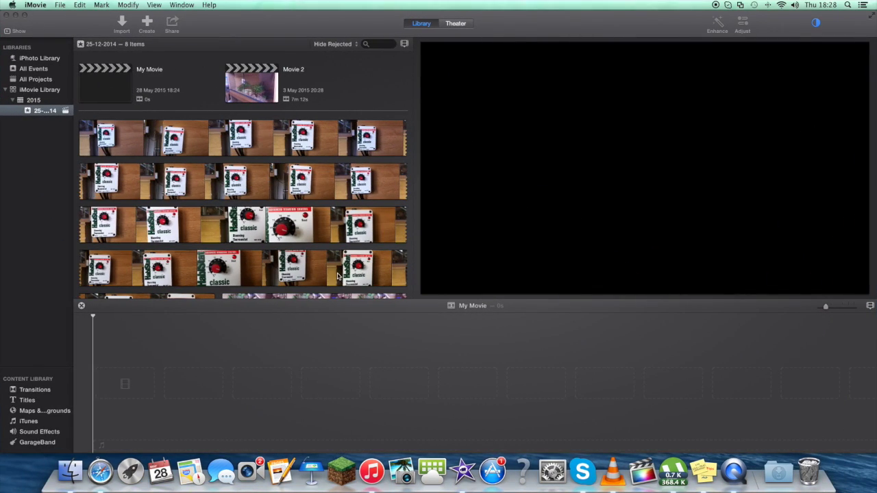
- Add the whole thermostat clip IMG_0132 from the 25-12-2014 event to the empty My Movie timeline
scroll(241, 198, "down", 10)
scroll(241, 199, "up", 5)
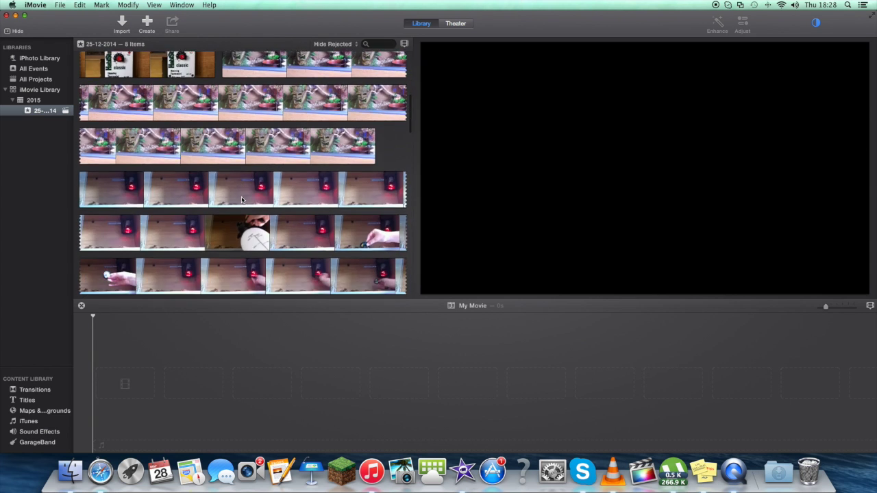
scroll(226, 190, "up", 5)
scroll(178, 154, "down", 10)
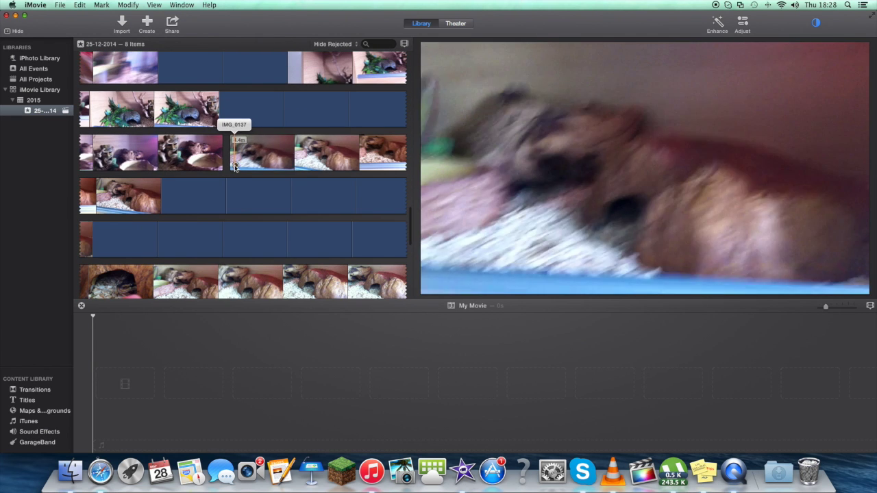
scroll(236, 170, "up", 5)
scroll(239, 166, "up", 10)
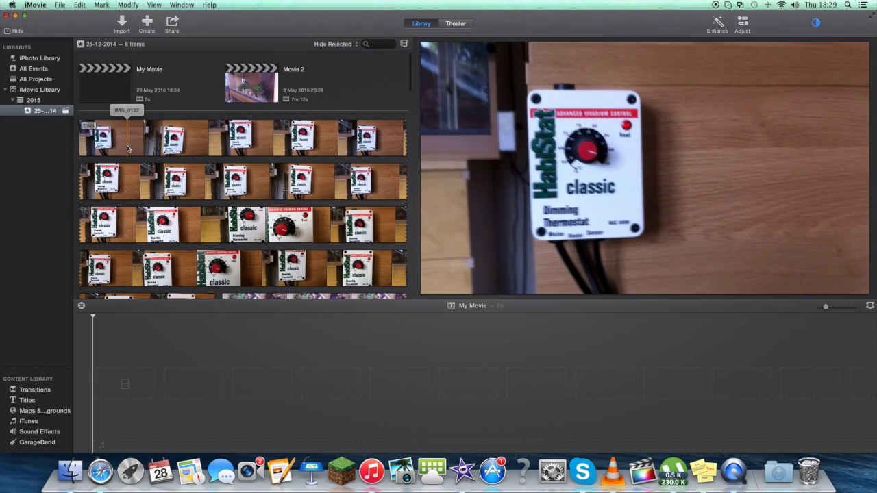
scroll(127, 137, "down", 1)
key("x")
left_click_drag(130, 148, 121, 382)
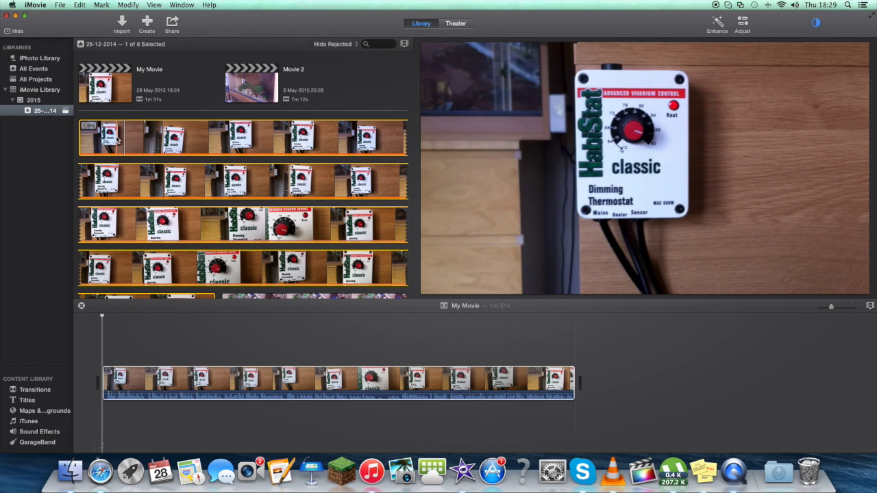
- Check the thermostat clip in the timeline and remove its source clip IMG_0132 from the event browser
left_click(151, 381)
key("space")
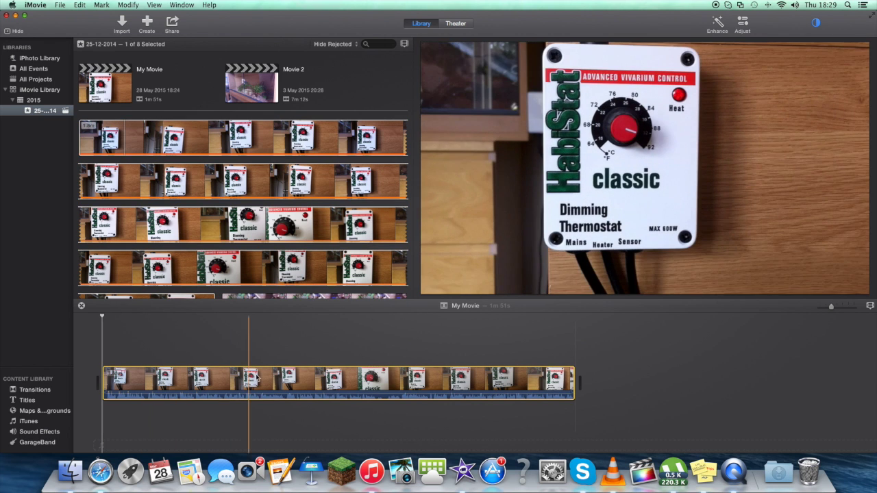
left_click(127, 141)
key("Delete")
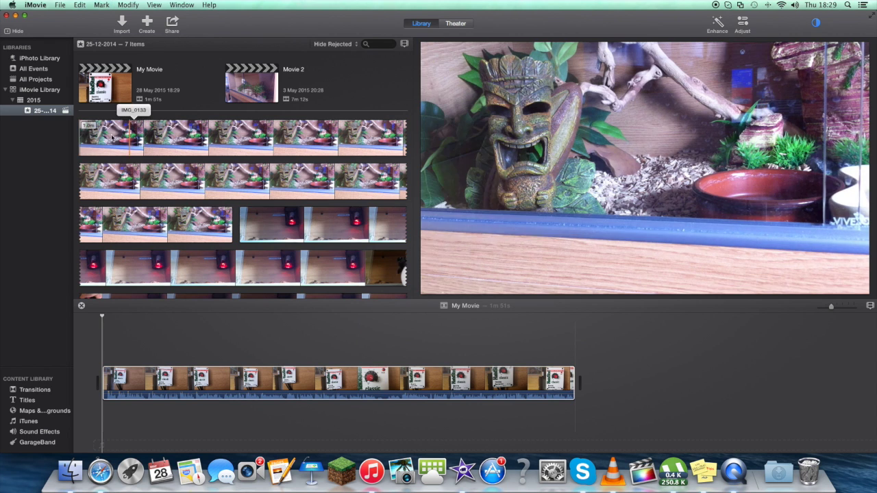
- Append the tiki mask clip IMG_0133 after the thermostat clip in the timeline and remove it from the event browser
left_click_drag(125, 142, 590, 370)
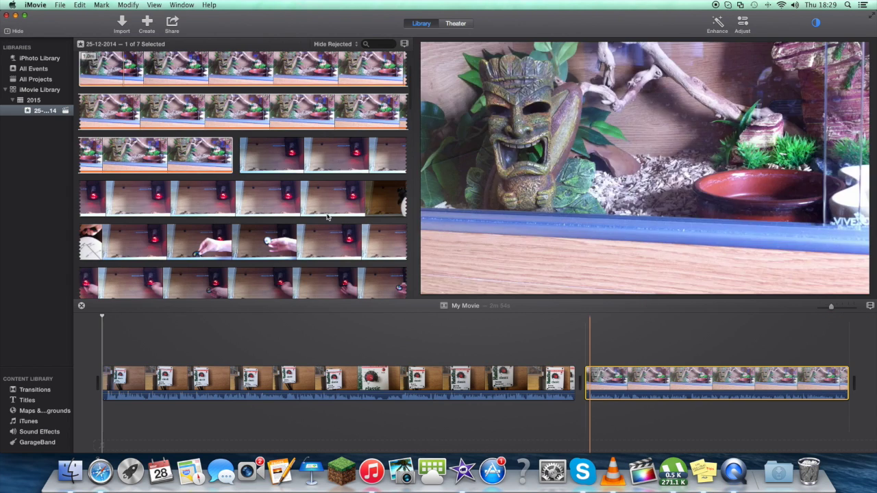
left_click(180, 135)
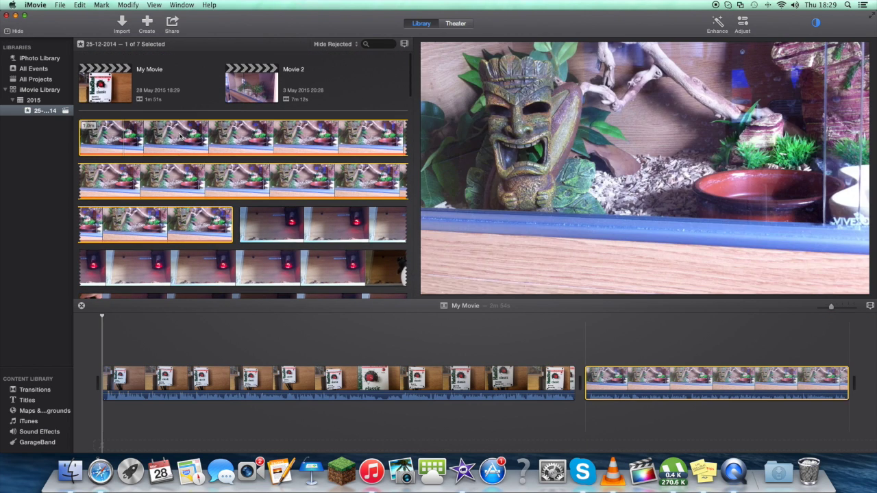
key("Delete")
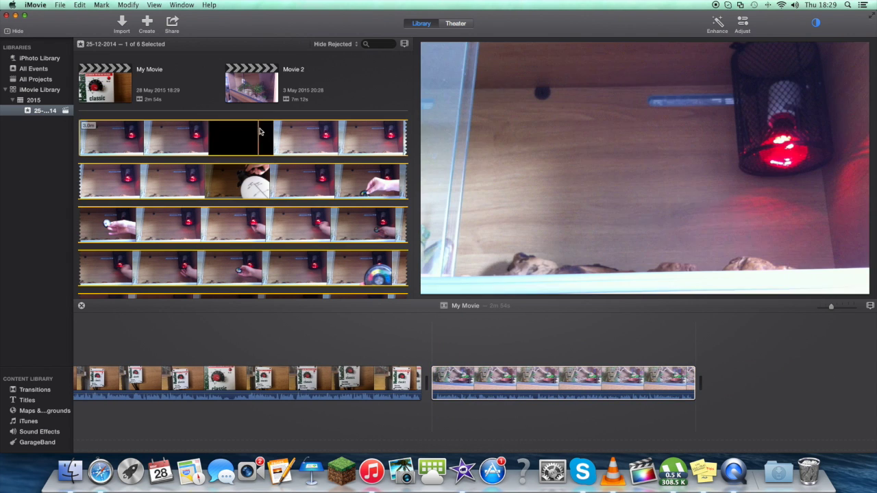
- Append the red heat lamp clip IMG_0134 to the end of the timeline and remove it from the event browser
left_click_drag(262, 134, 702, 389)
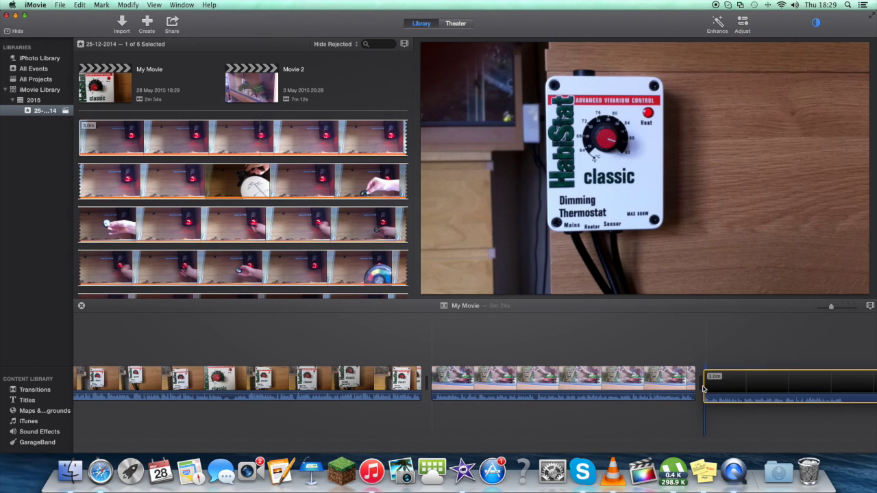
left_click(248, 151)
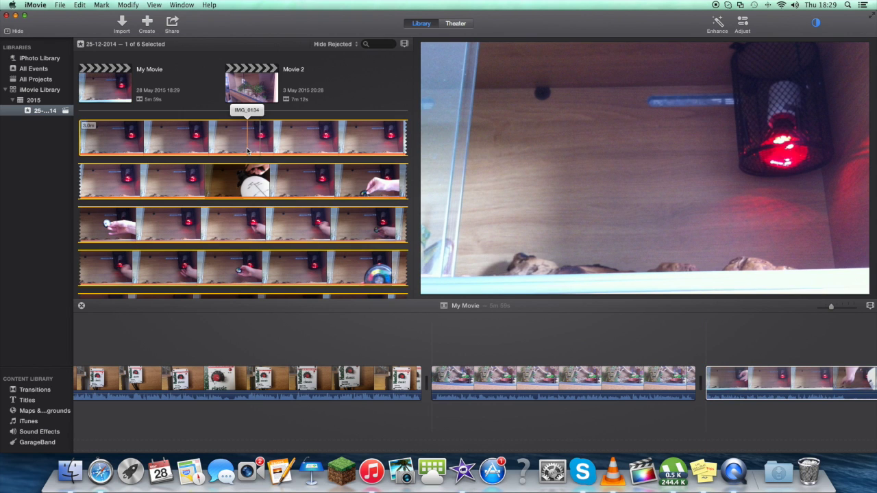
key("Delete")
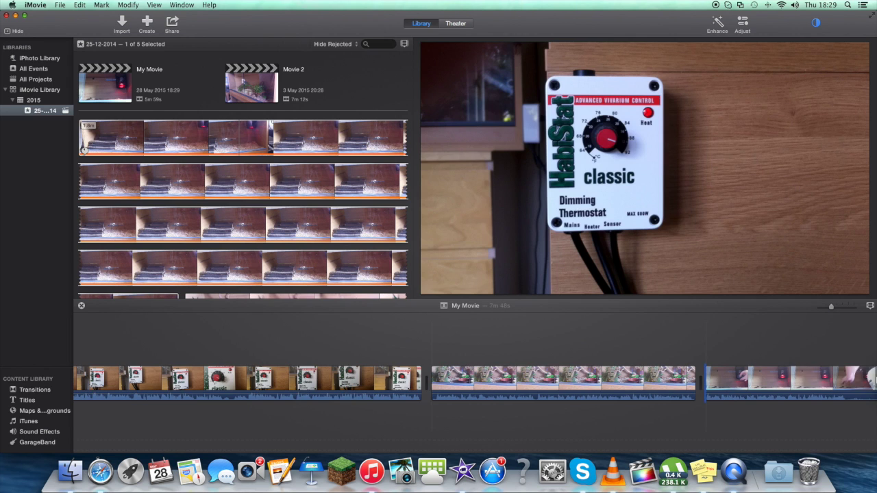
- Append the clip of the stacked logs in the vivarium to the timeline's end and remove it from the event browser
left_click_drag(250, 144, 688, 382)
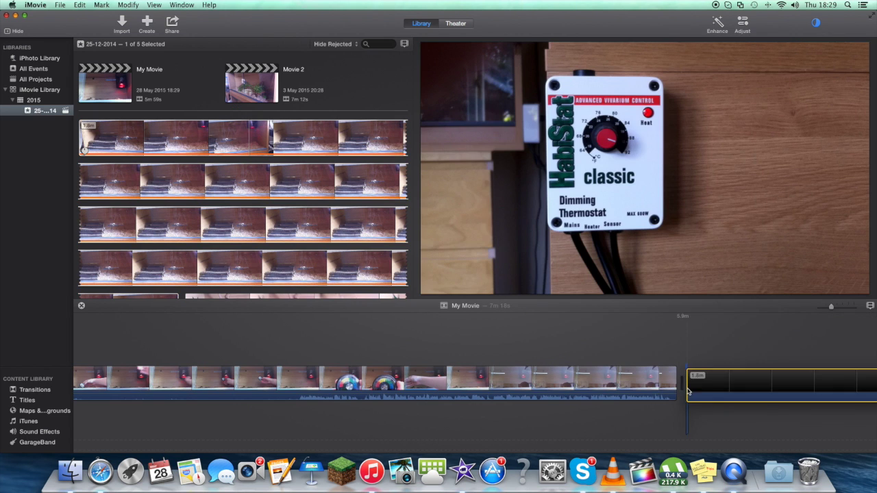
scroll(678, 374, "right", 5)
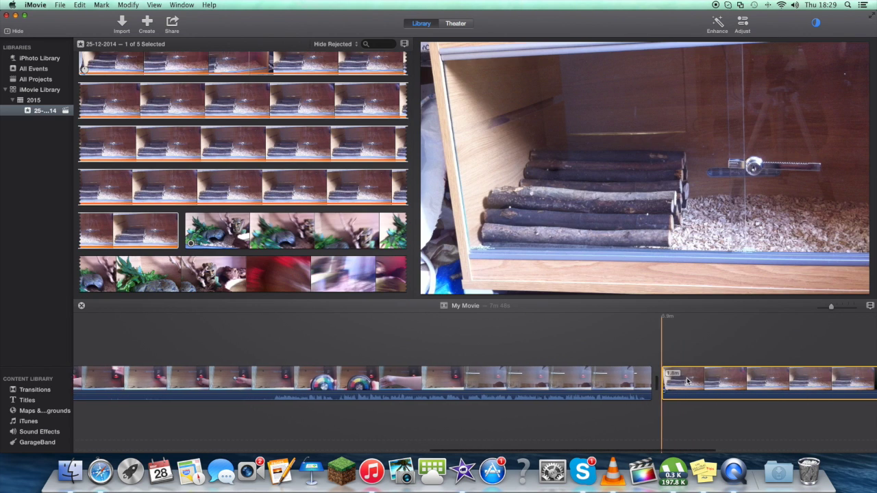
scroll(671, 374, "right", 5)
scroll(311, 205, "down", 4)
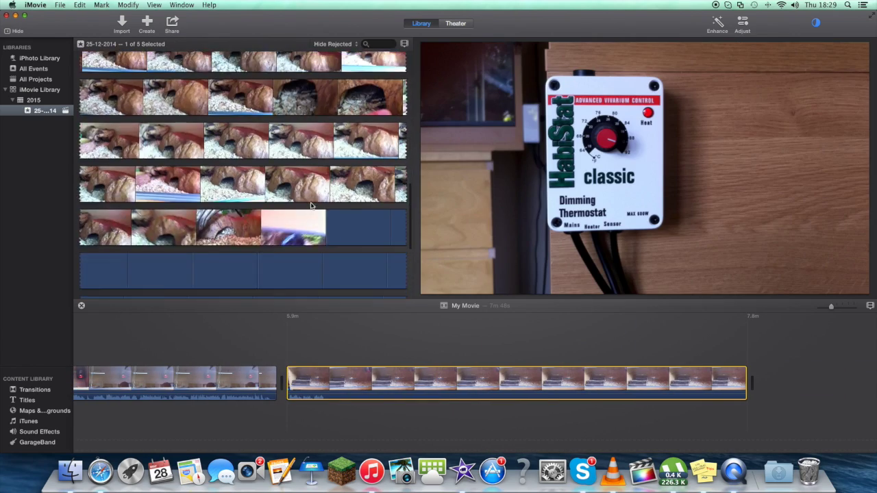
scroll(311, 206, "up", 5)
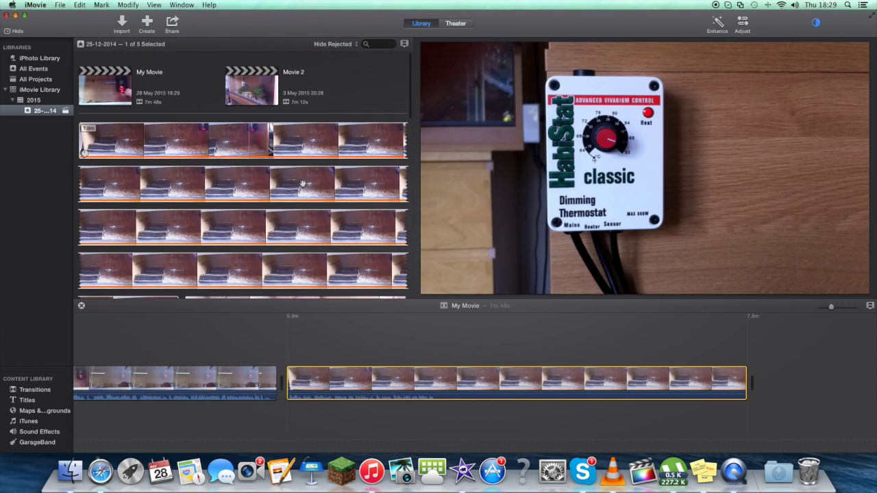
key("super+BackSpace")
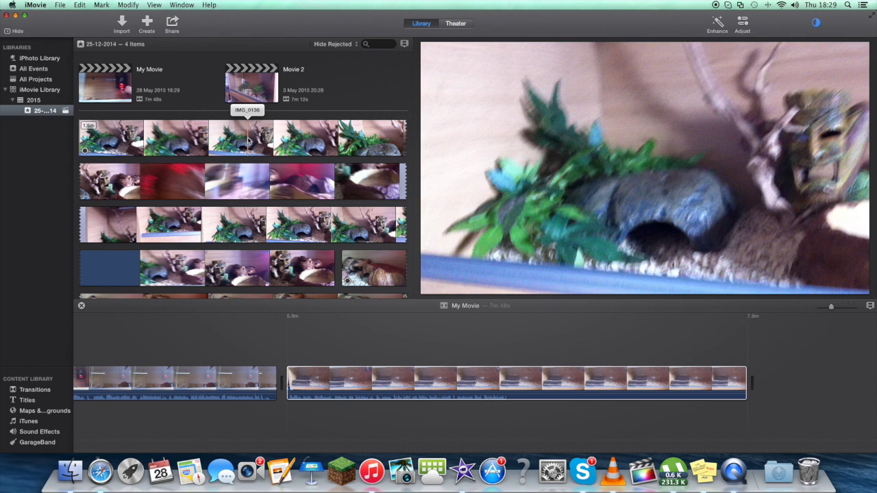
- Append the blue rock hide and plants clip IMG_0136 to the end of the timeline and remove it from the event browser
key("e")
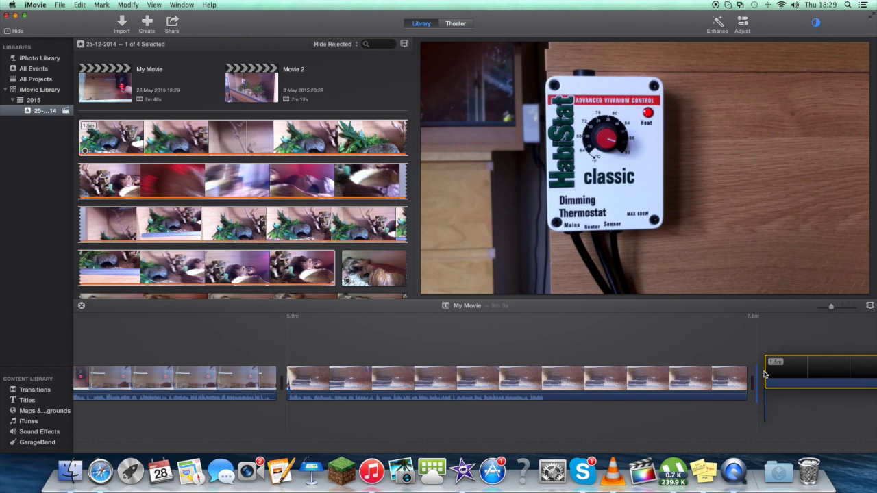
scroll(228, 133, "up", 3)
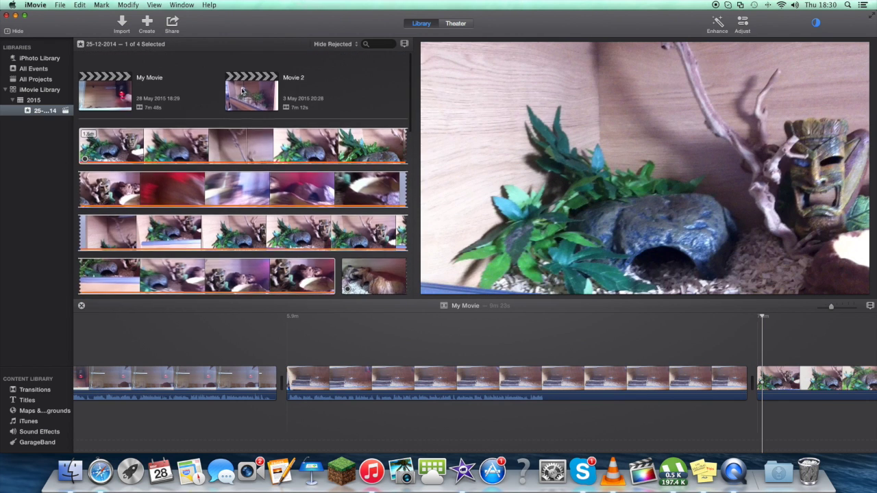
key("super+BackSpace")
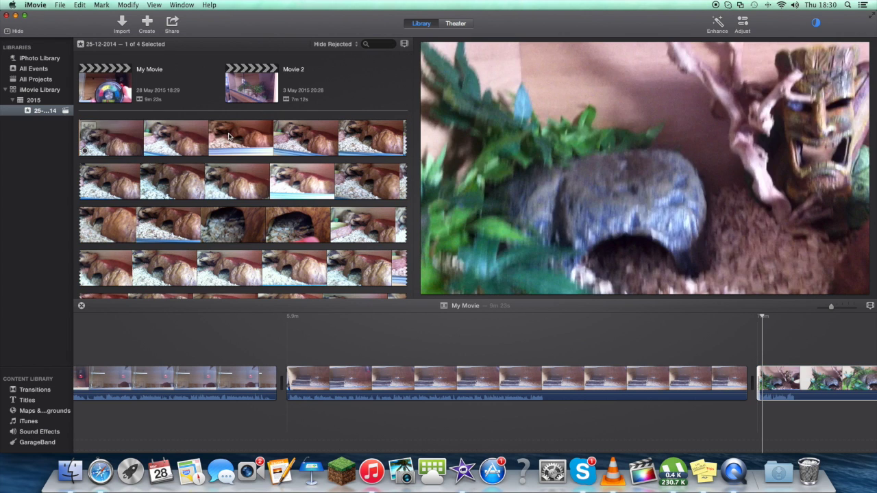
- Append the brown cave hide clip IMG_0137 to the end of the timeline and remove it from the event browser
scroll(480, 380, "right", 5)
left_click(606, 380)
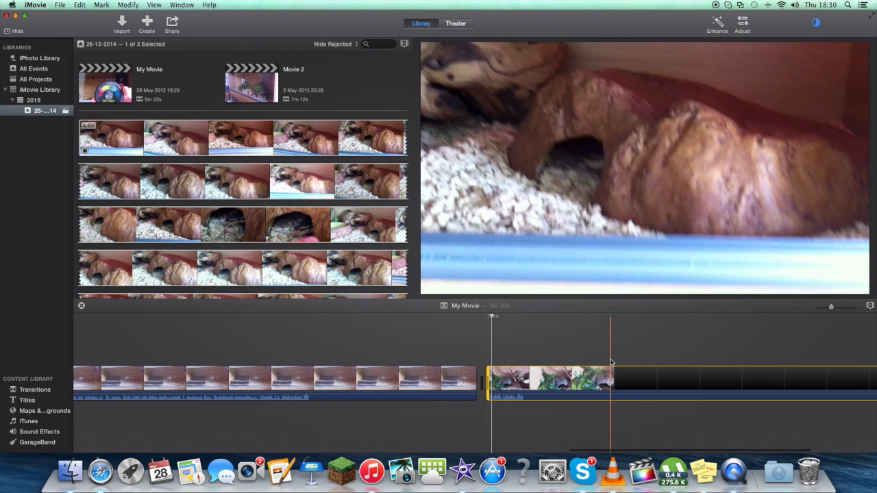
left_click(266, 154)
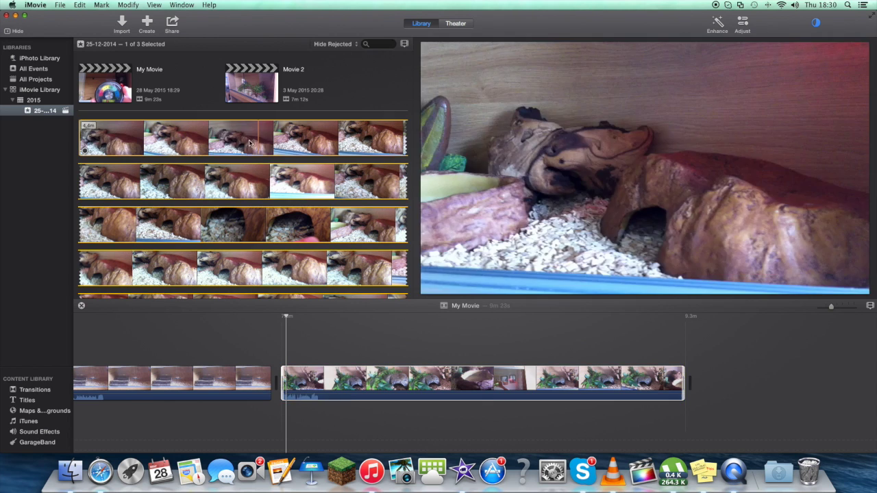
key("e")
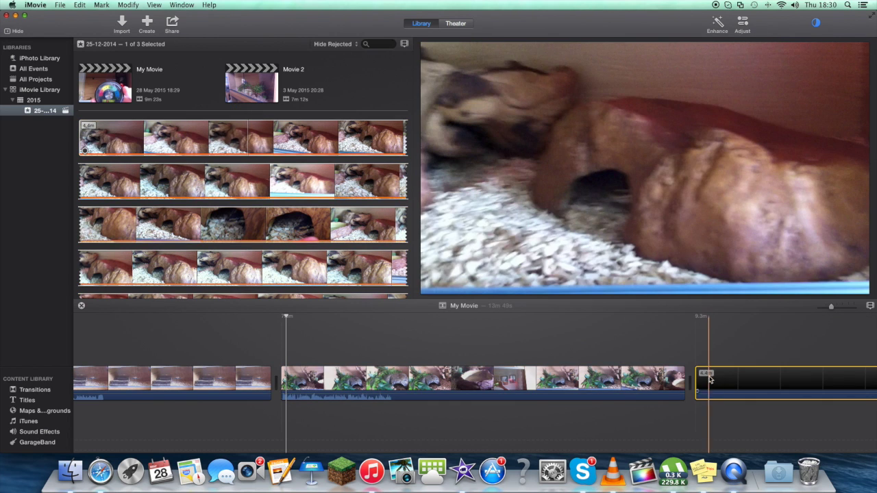
scroll(354, 243, "down", 3)
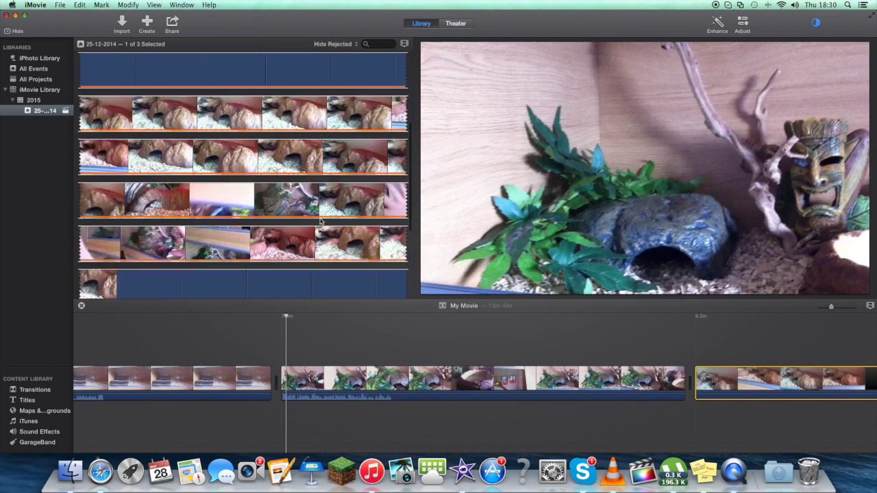
left_click(220, 117)
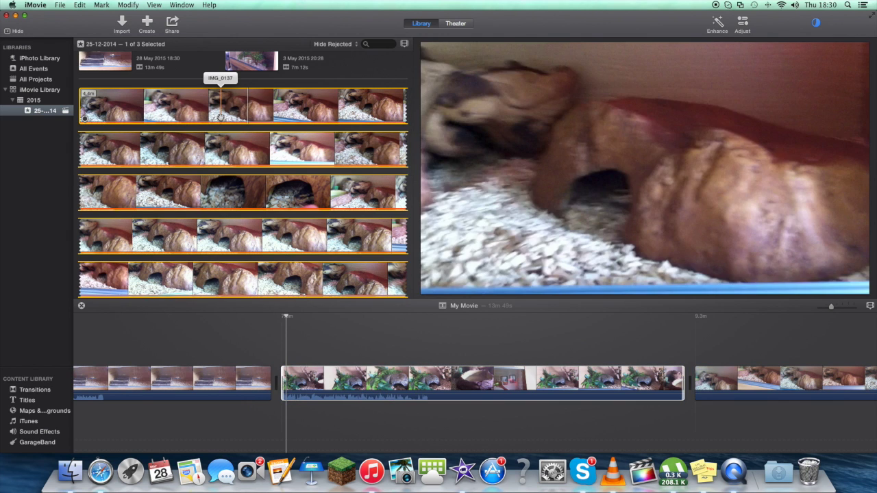
key("Delete")
left_click(560, 383)
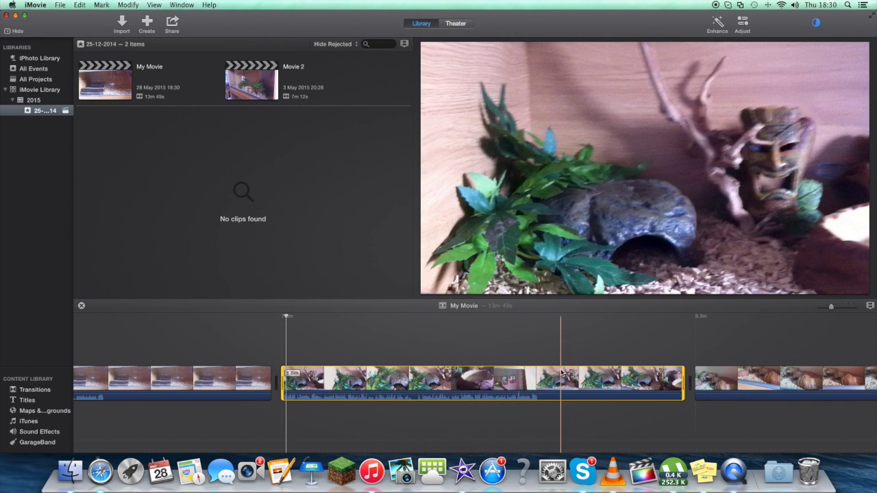
- Switch to Safari and search Google for "royal python in shed"
left_click(100, 470)
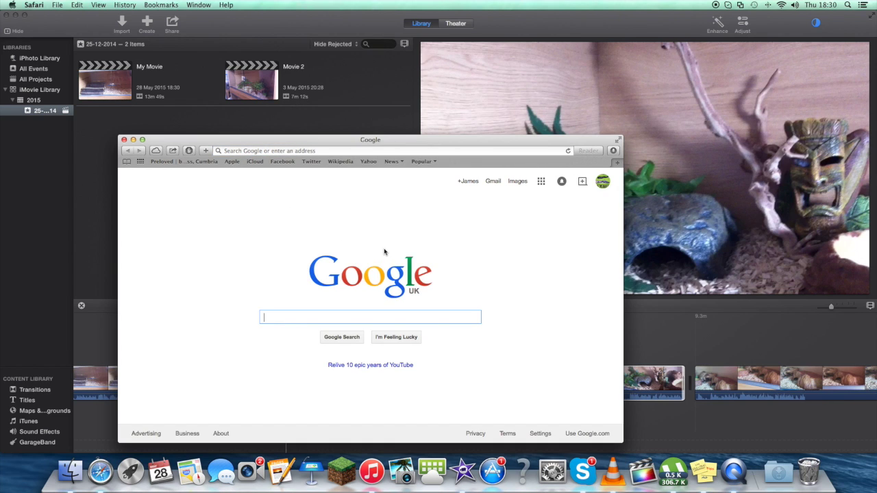
type("ro")
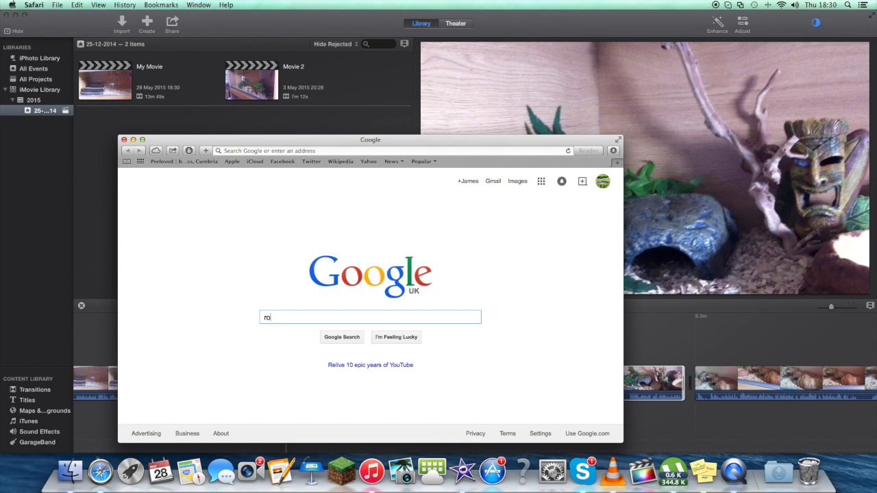
type("yal python in")
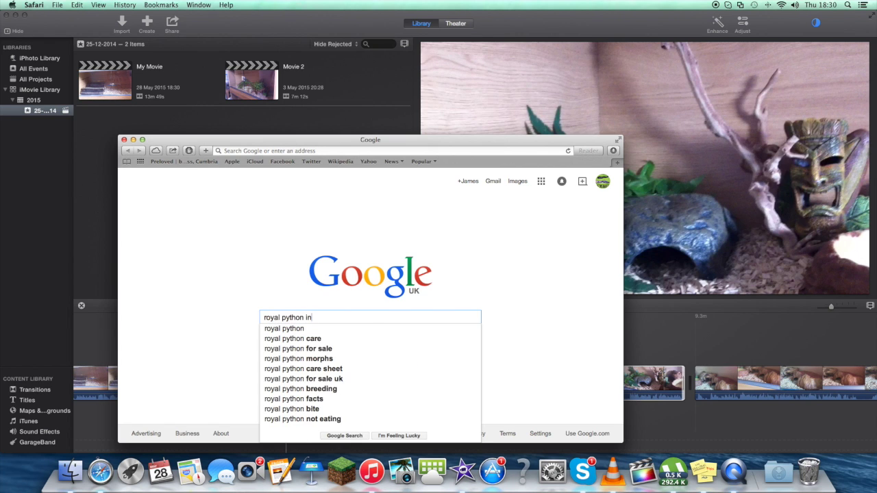
type(" shed")
key("Return")
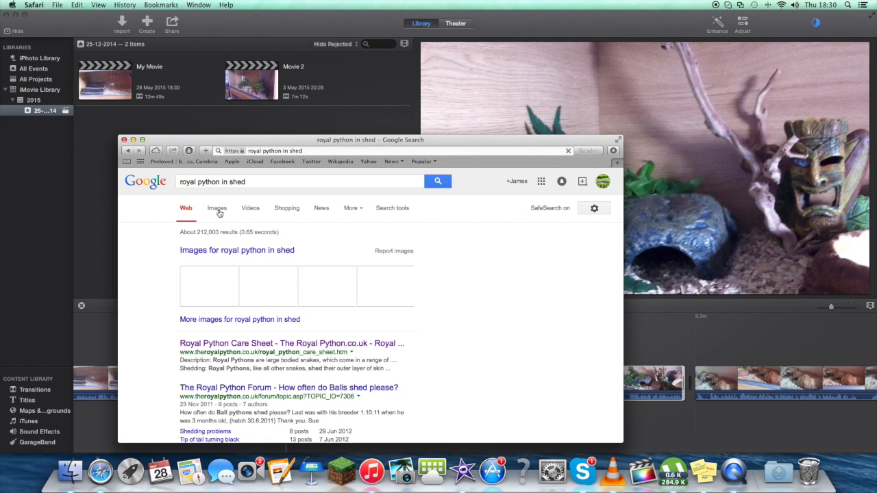
- Save the first Google Images result, the python held in a hand, to the JFCMsnakes folder as "snake in shed" and close the browser window
left_click(217, 209)
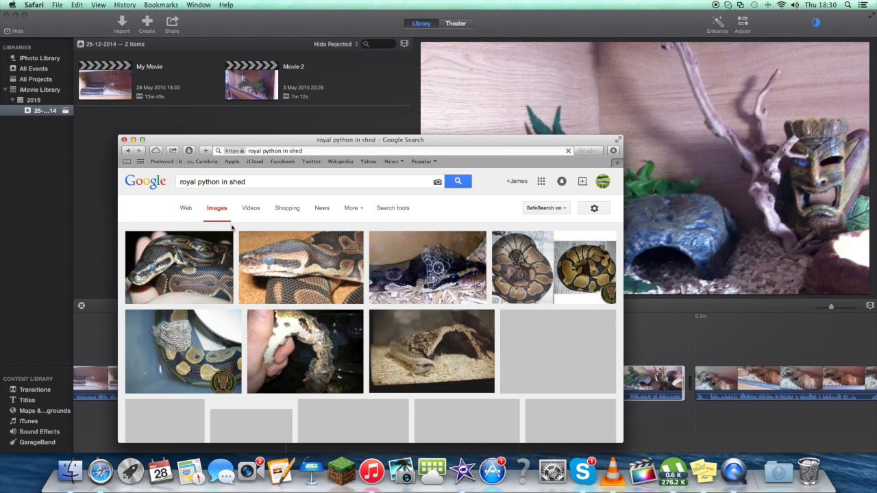
left_click(198, 268)
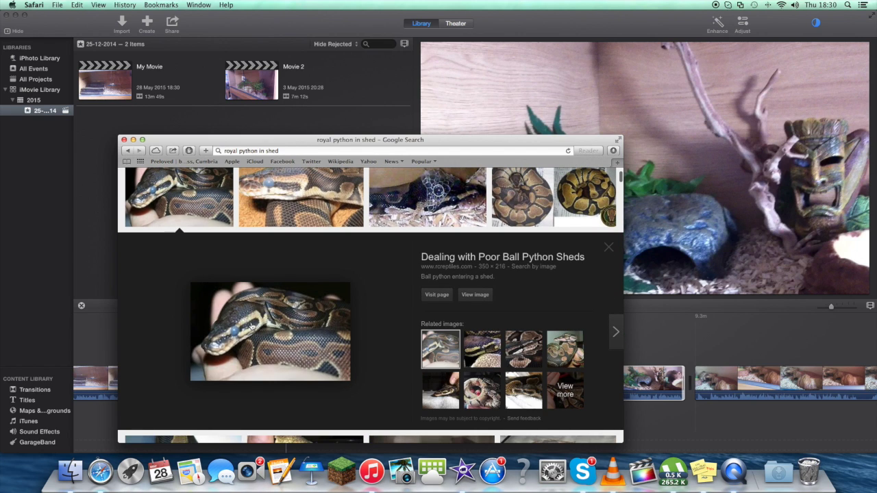
right_click(279, 331)
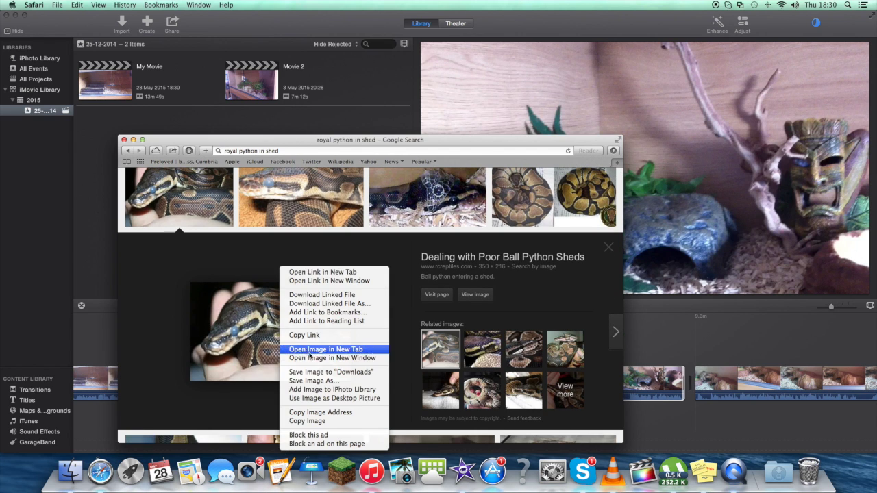
left_click(320, 385)
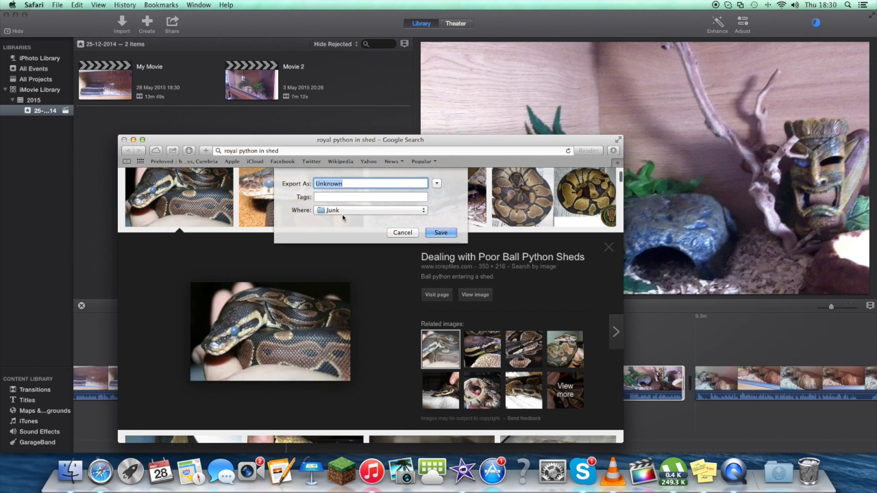
left_click(333, 210)
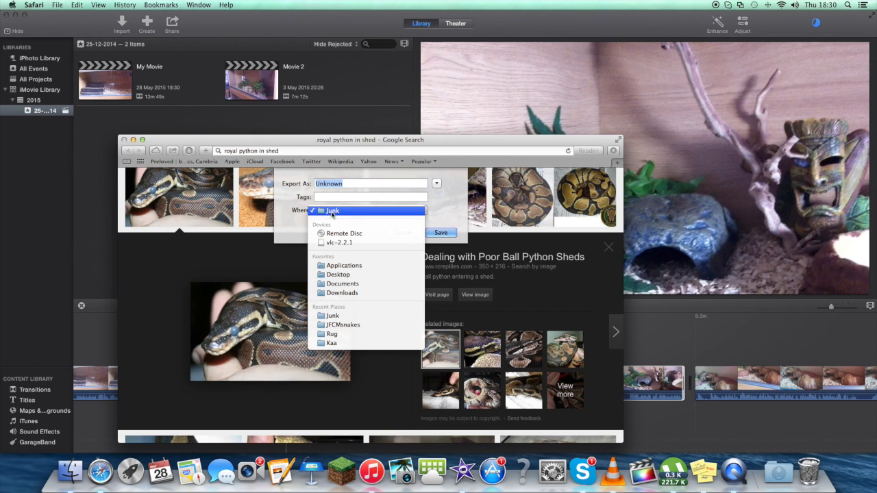
left_click(351, 325)
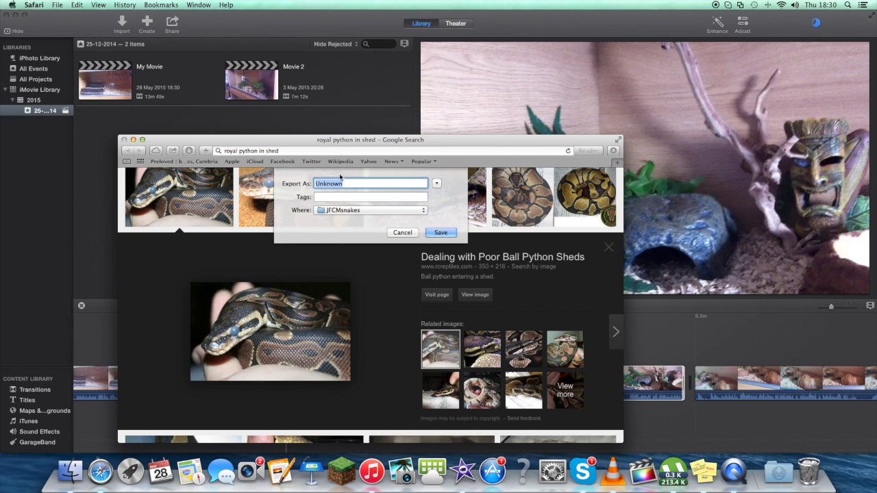
type("snake in shed")
key("Return")
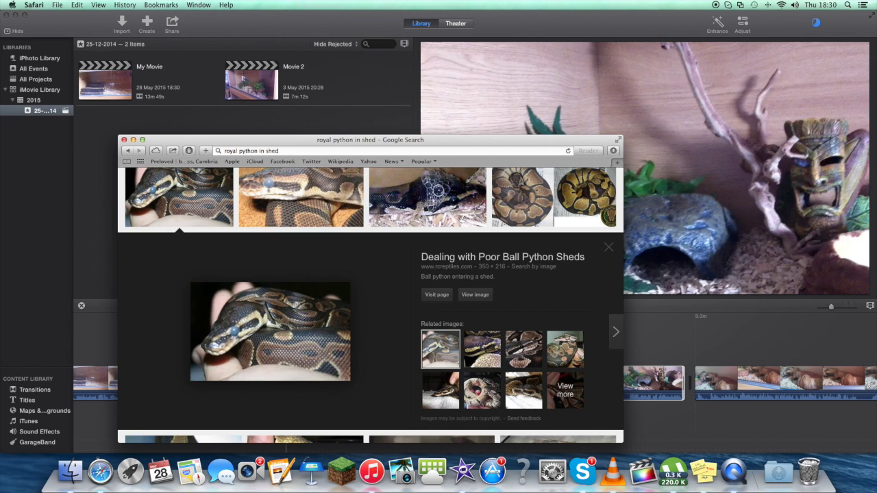
left_click(124, 139)
- Import the "snake in shed" picture from the JFCMsnakes folder in Documents into the 25-12-2014 event
left_click(123, 22)
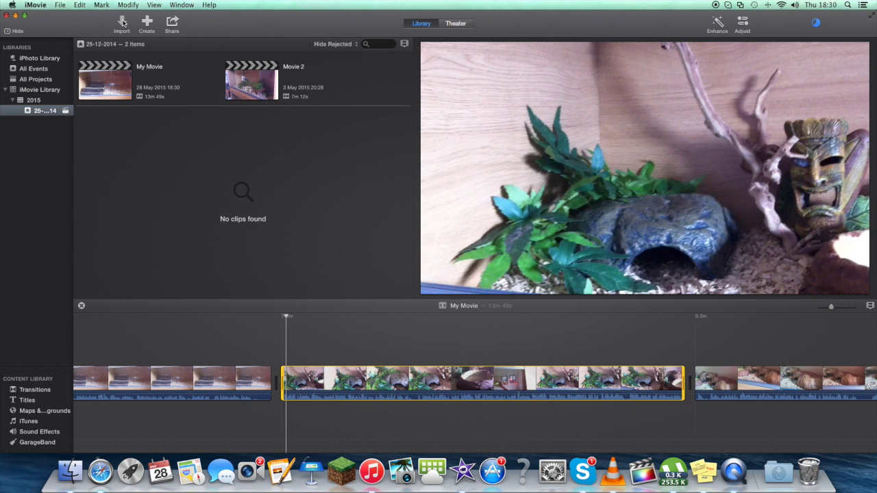
left_click(122, 23)
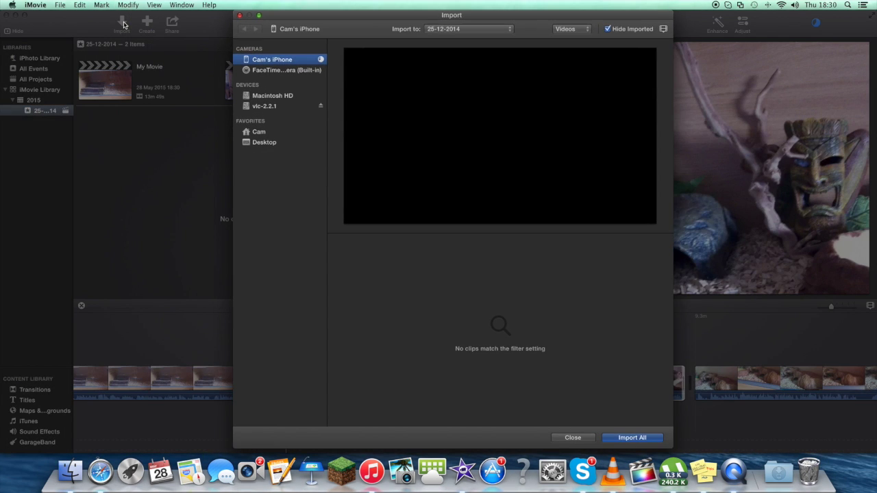
left_click(255, 133)
scroll(455, 363, "down", 1)
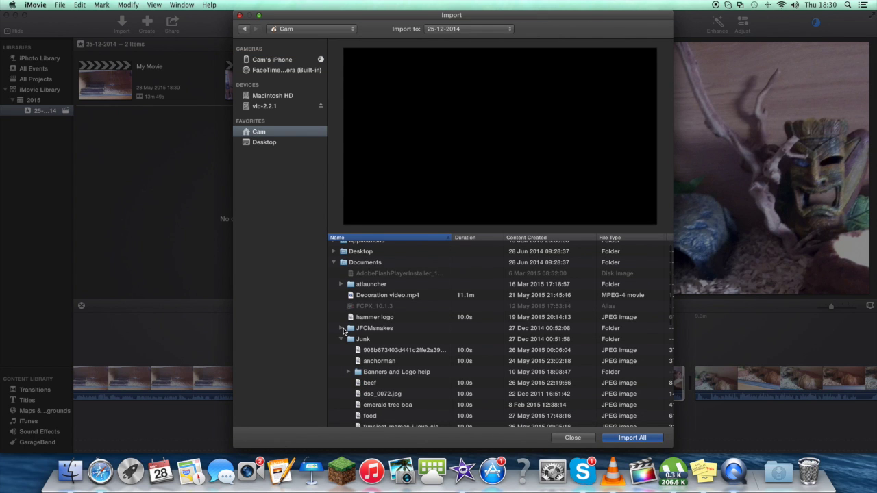
left_click(342, 329)
scroll(403, 378, "down", 5)
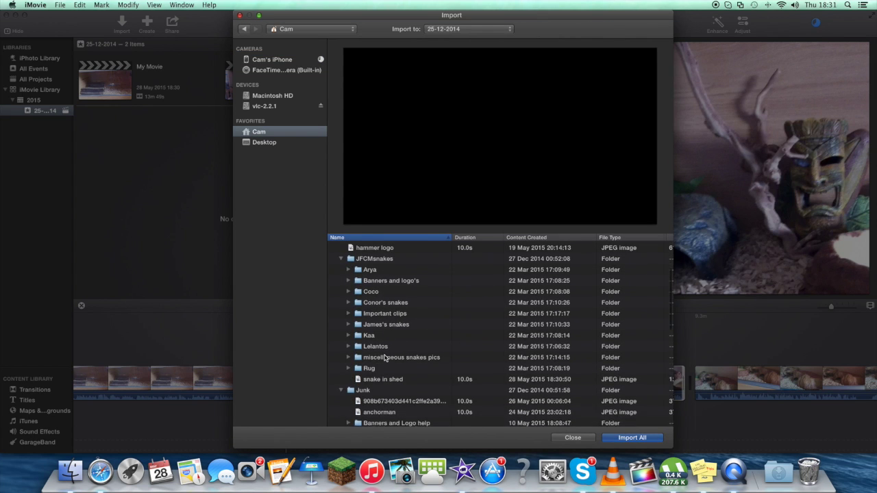
left_click(401, 374)
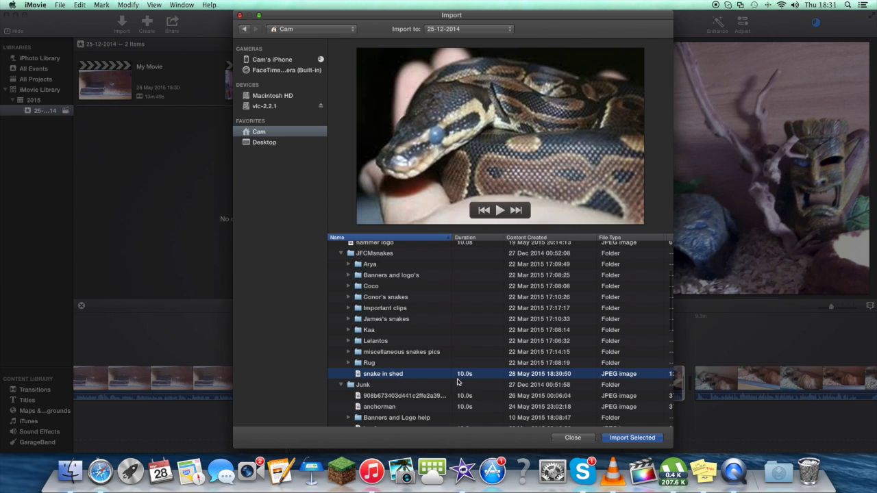
left_click(631, 439)
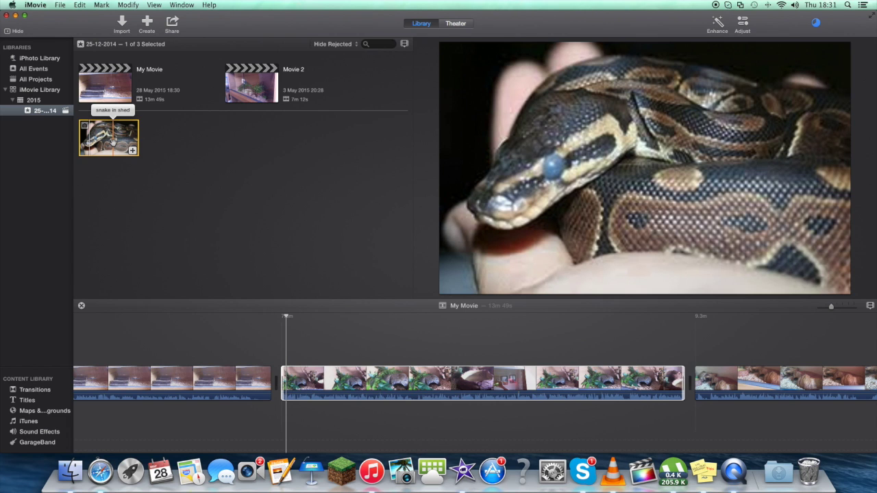
- Switch to Safari and search Google Images for "ball python in shed"
left_click(100, 472)
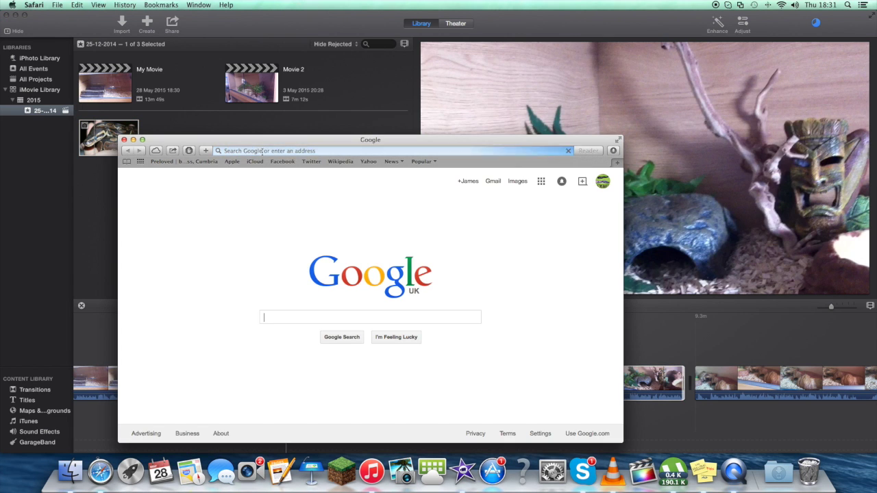
type("ball python in shed")
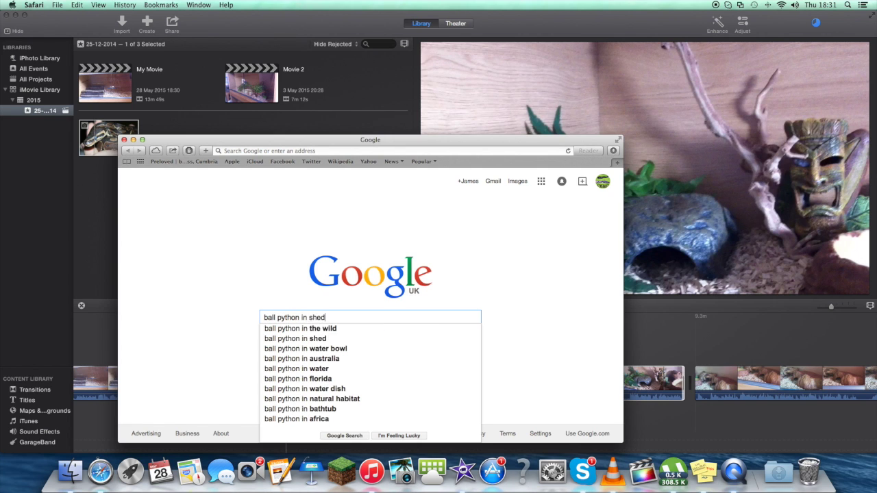
key("Return")
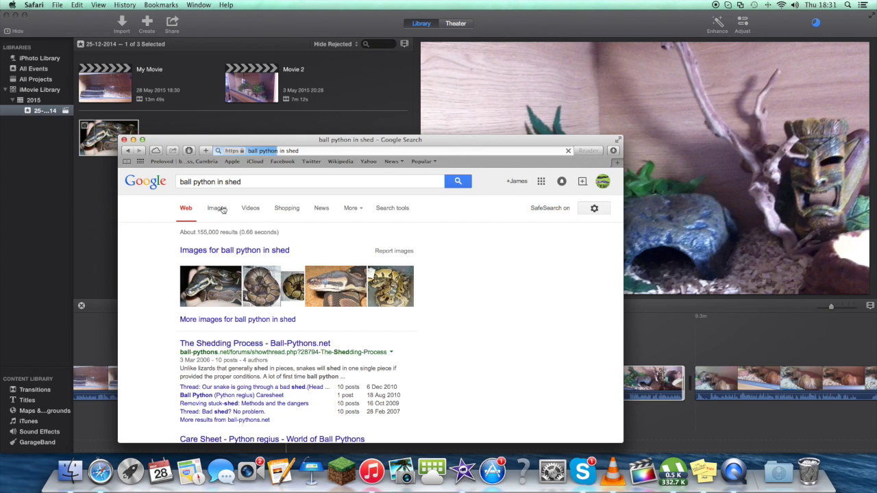
left_click(218, 208)
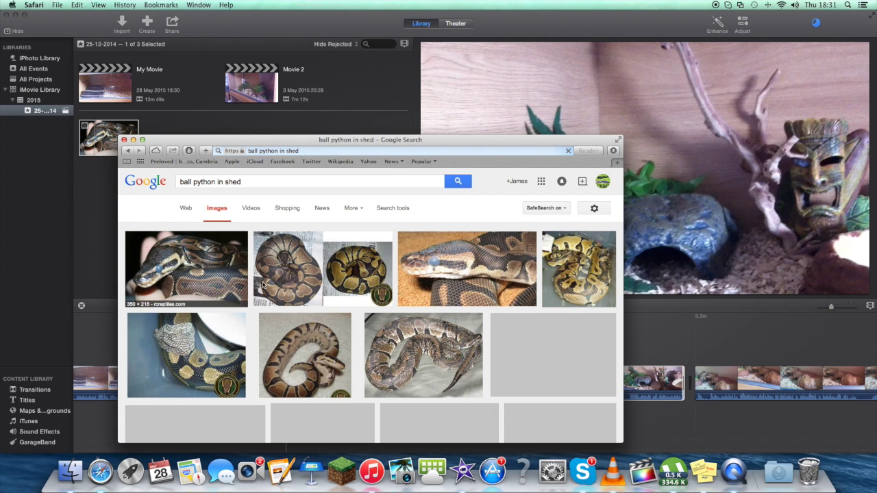
- Save the Royal Python Care Sheet image of the cloudy-eyed python to the JFCMsnakes folder as "snake in shed"
left_click(176, 261)
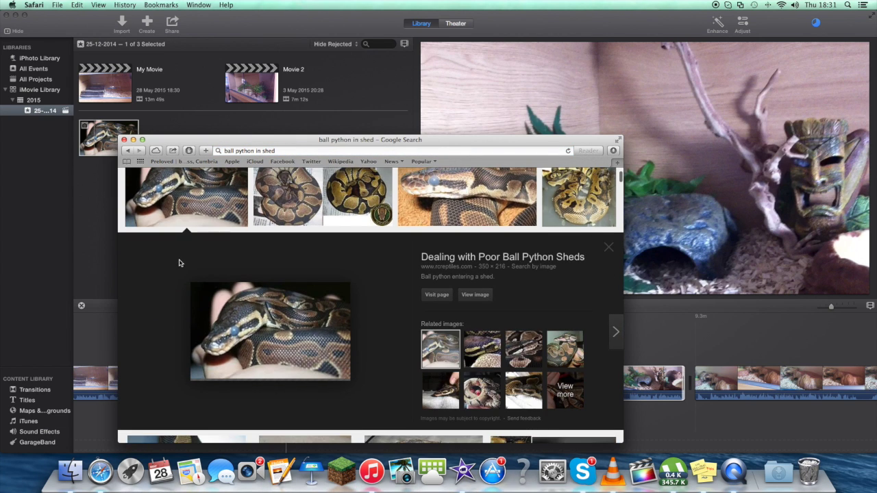
scroll(261, 241, "up", 2)
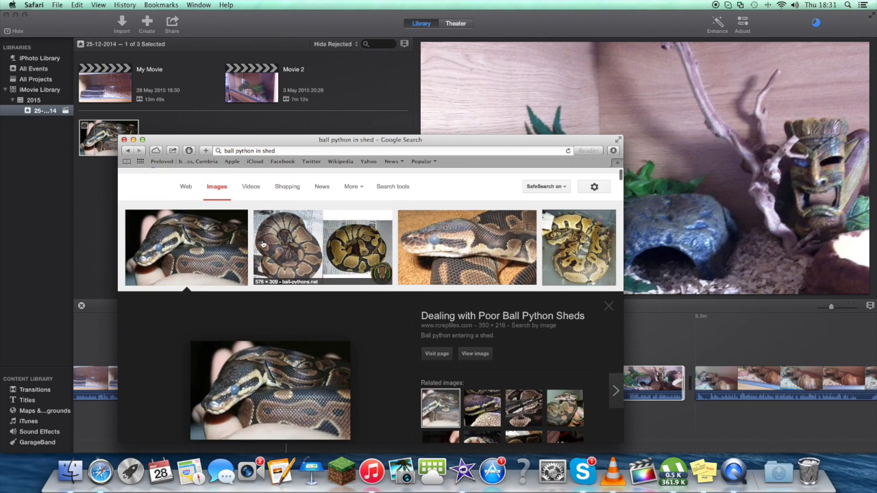
left_click(463, 237)
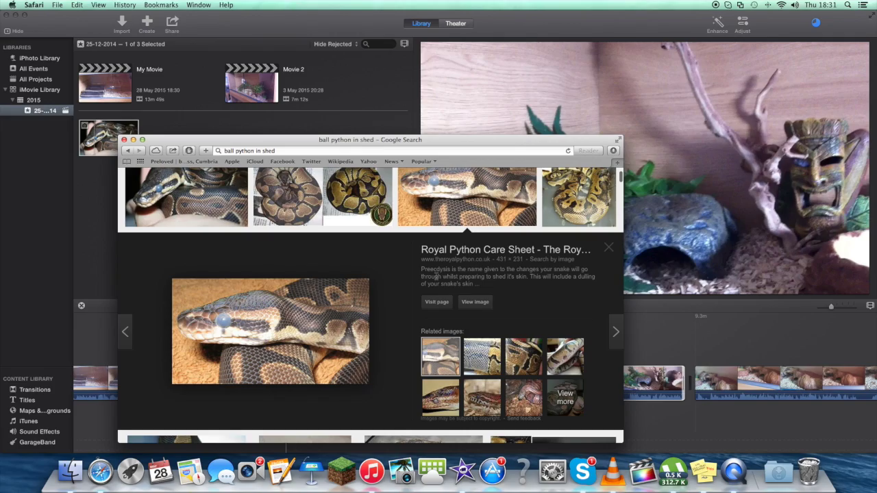
left_click(618, 140)
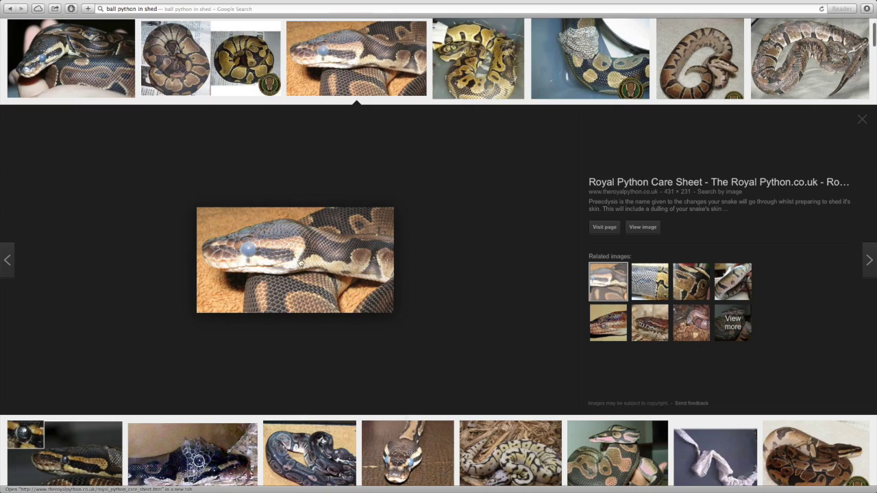
right_click(299, 261)
left_click(334, 372)
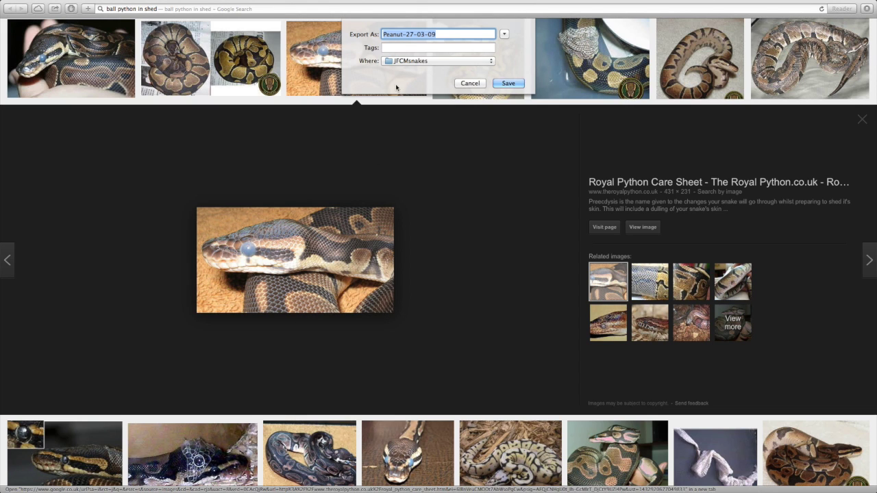
type("snake i")
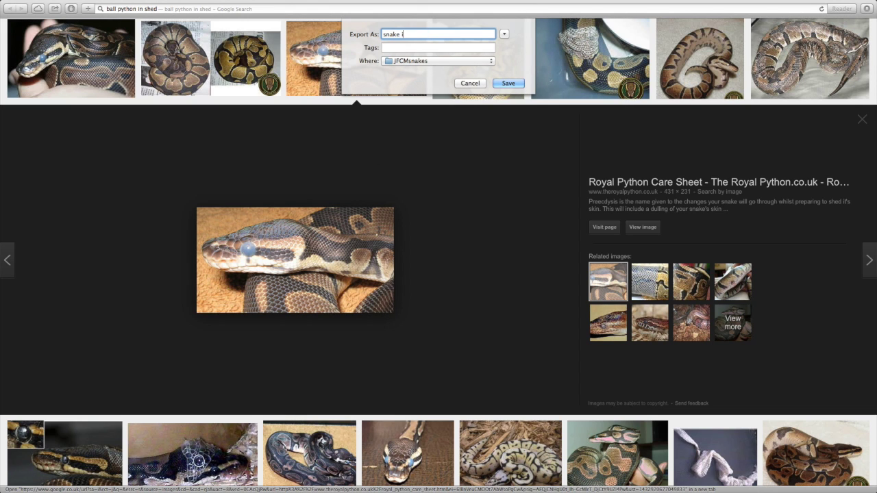
left_click(504, 73)
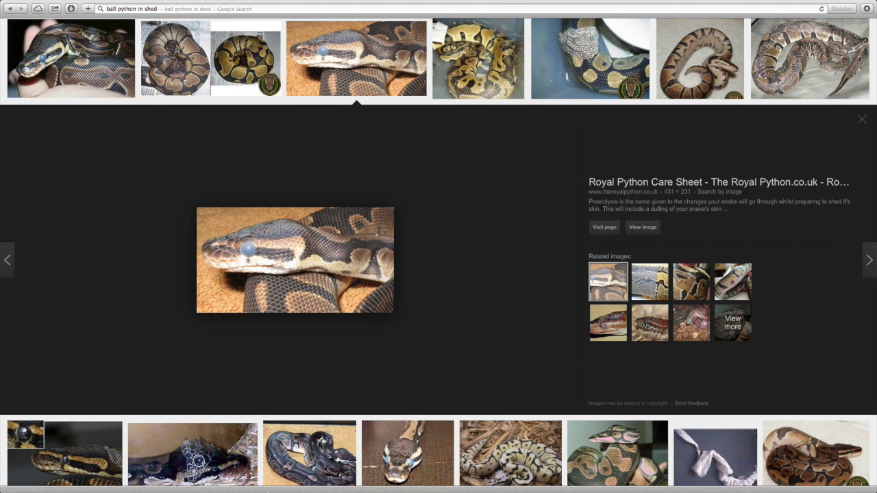
- Switch to iMovie, import the newly saved "snake in shed" picture from JFCMsnakes into the 25-12-2014 event and select it
mouse_move(311, 474)
left_click(460, 480)
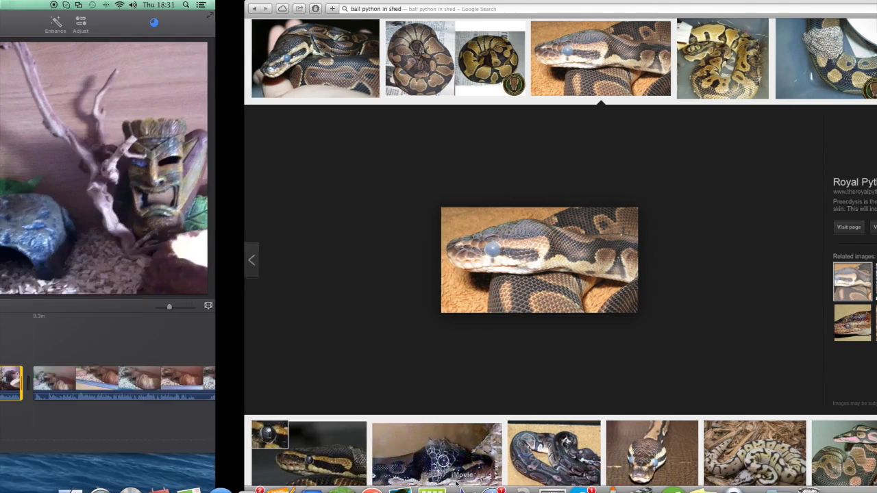
left_click(122, 22)
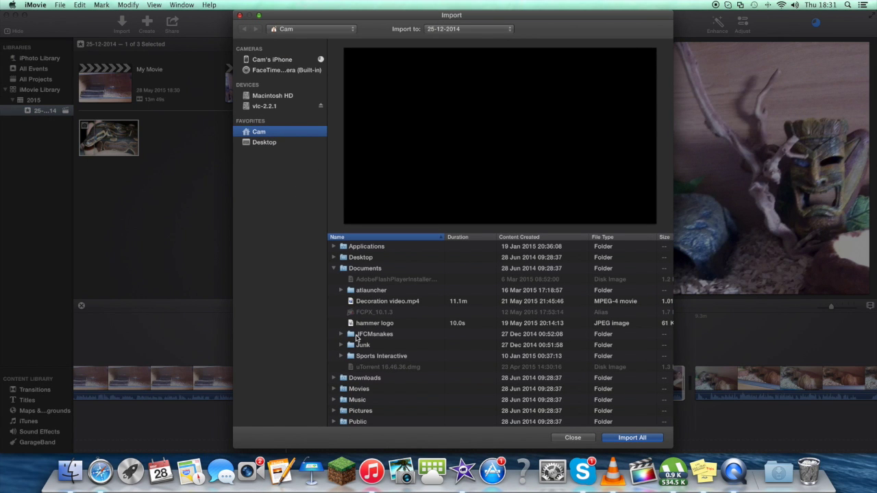
left_click(340, 334)
scroll(370, 370, "down", 3)
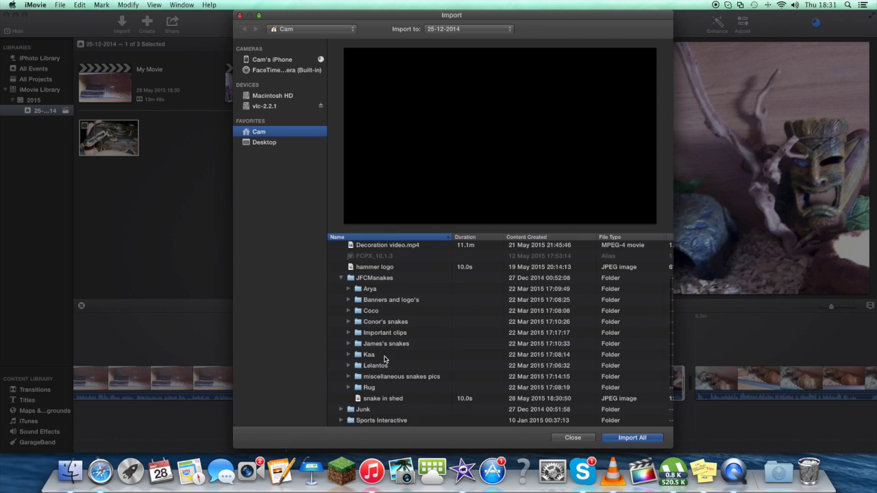
left_click(382, 397)
left_click(625, 438)
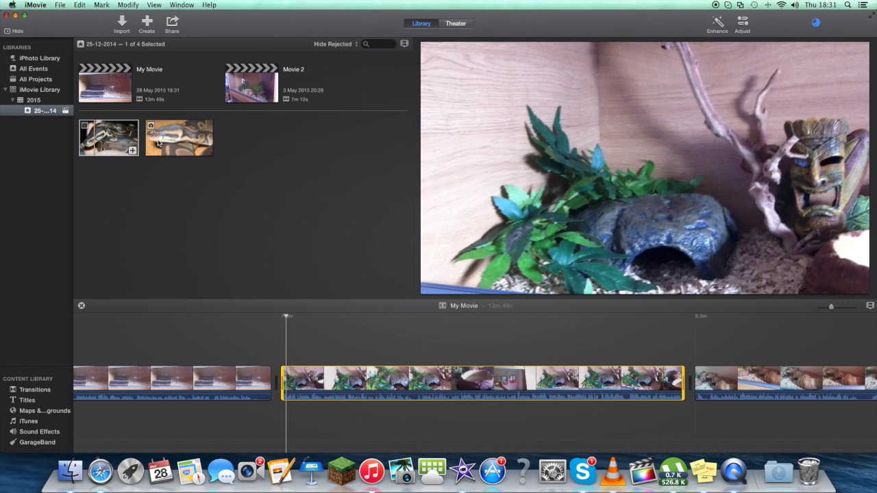
left_click(157, 142)
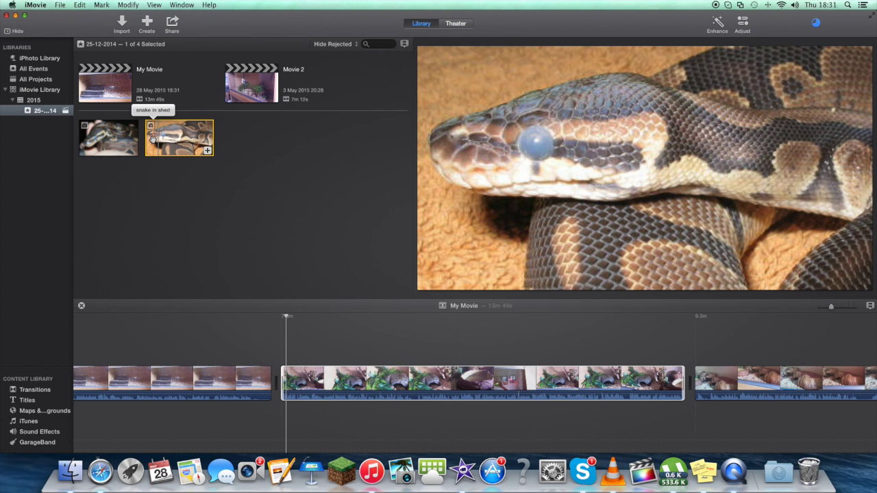
- Play the first timeline clip to the thermostat dial close-up and place an Upper title above it at that point
scroll(199, 370, "left", 5)
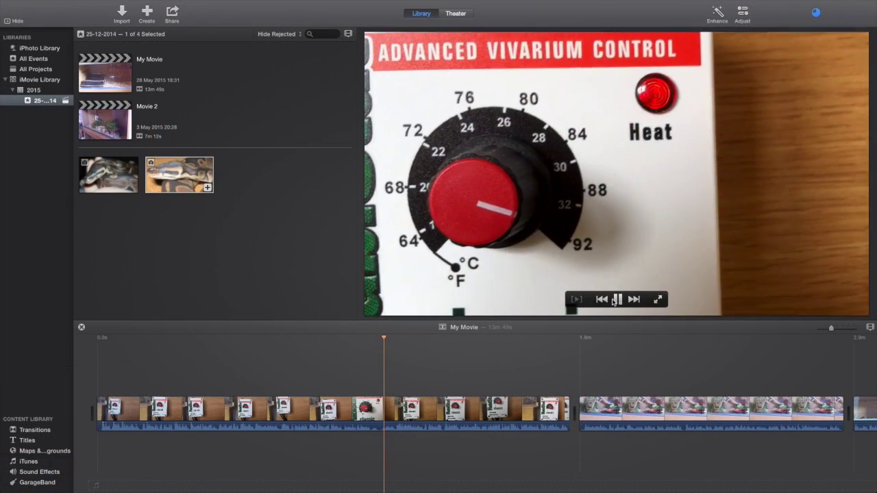
left_click(617, 300)
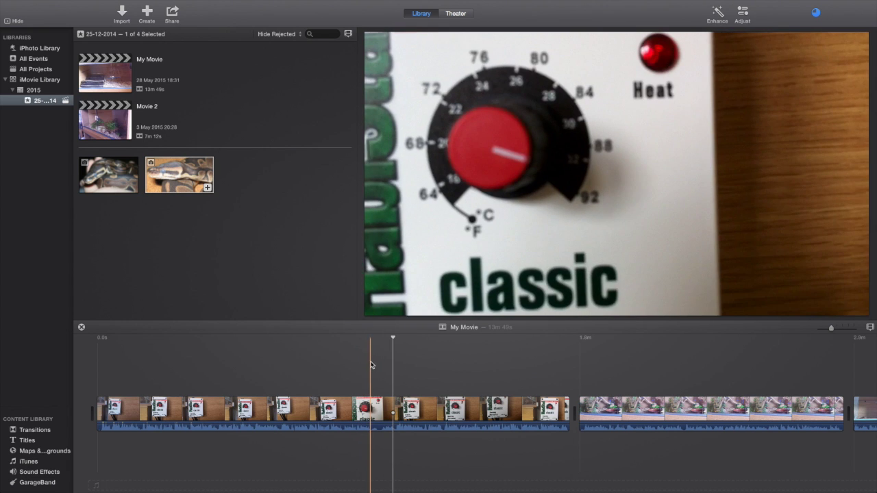
left_click(370, 362)
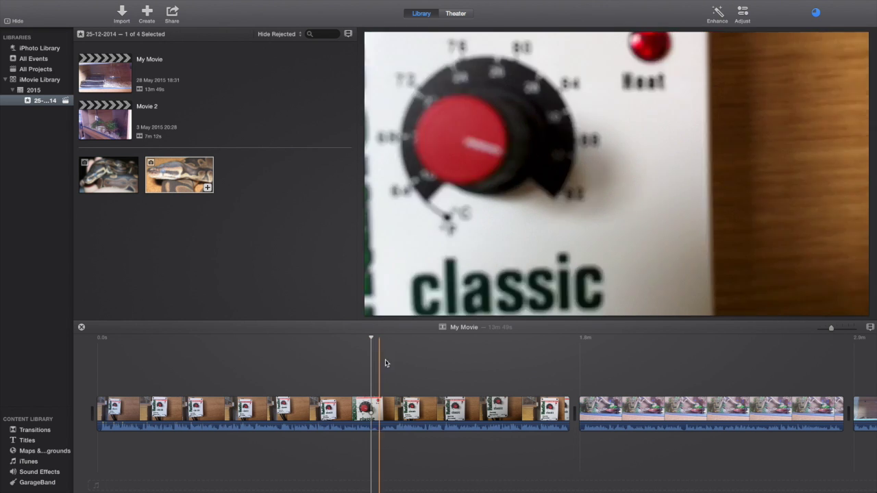
mouse_move(608, 303)
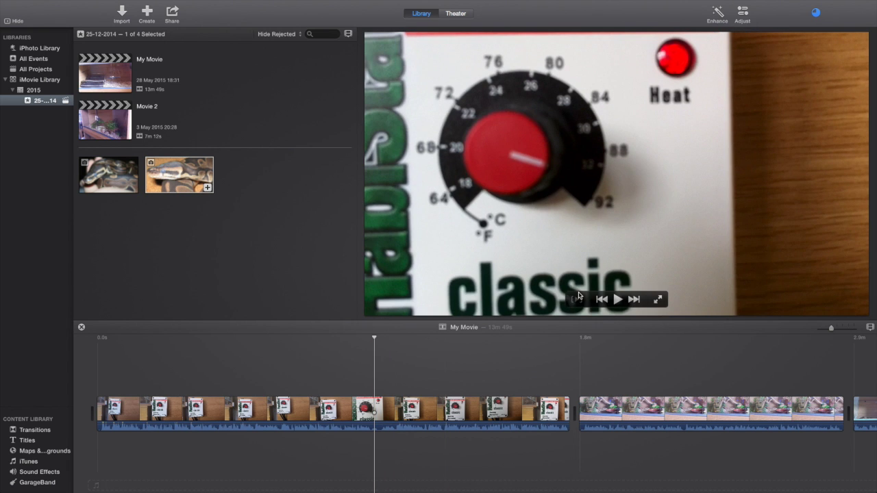
left_click(616, 300)
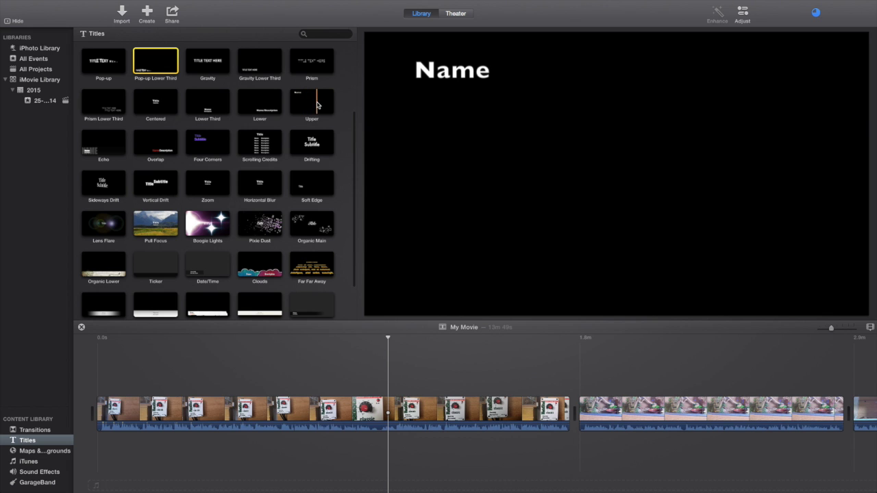
left_click_drag(317, 104, 392, 381)
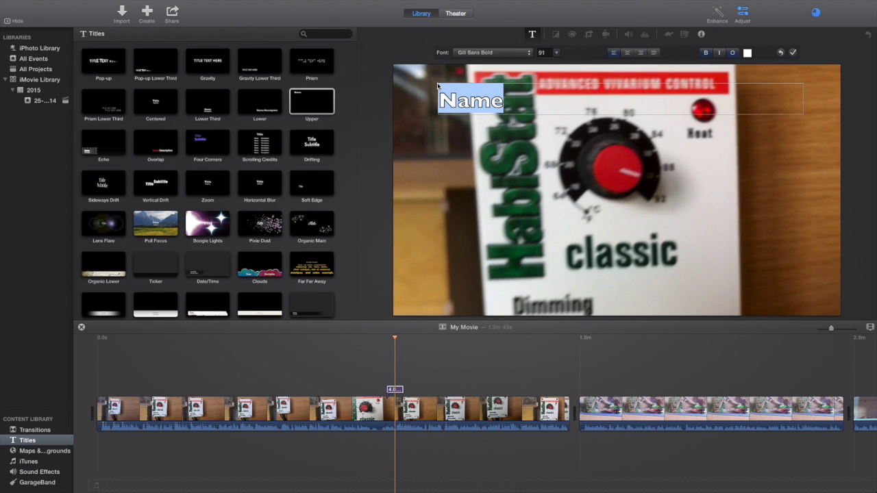
- Enter "Celsius*" as the Upper title's text, colour it black, apply the change and close the colour picker
type("Cle")
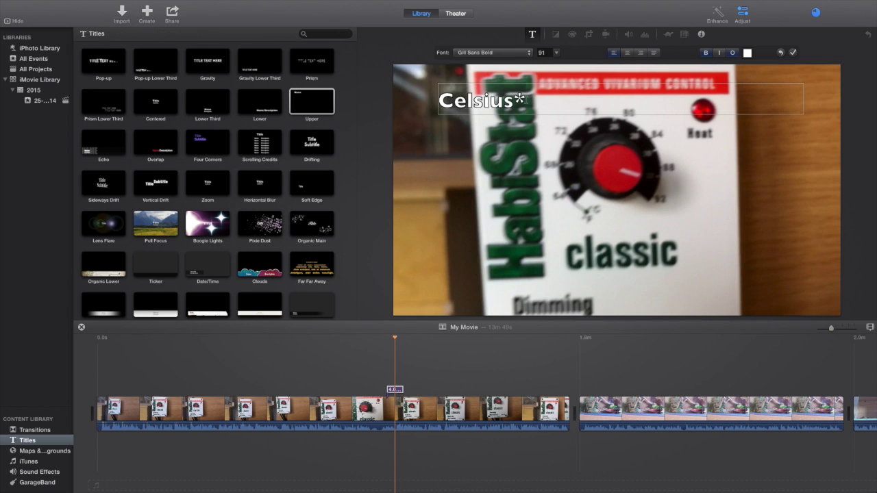
key("super+a")
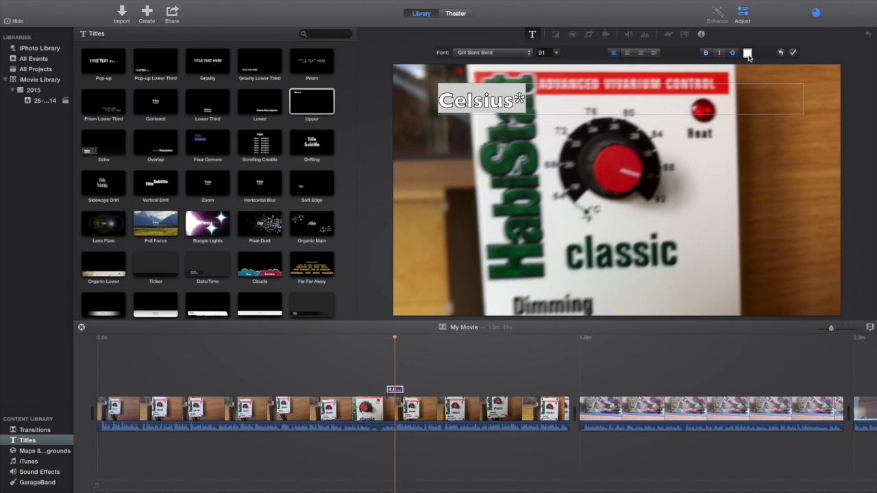
left_click(748, 53)
left_click_drag(281, 228, 276, 347)
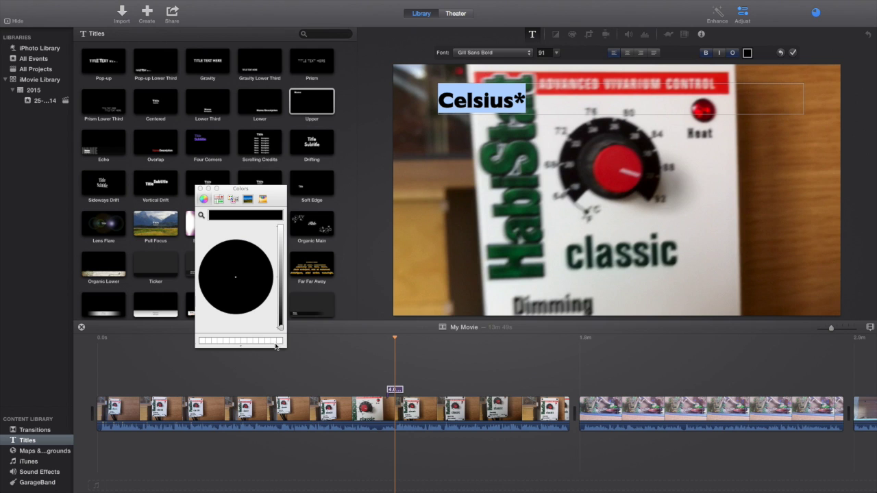
left_click(792, 53)
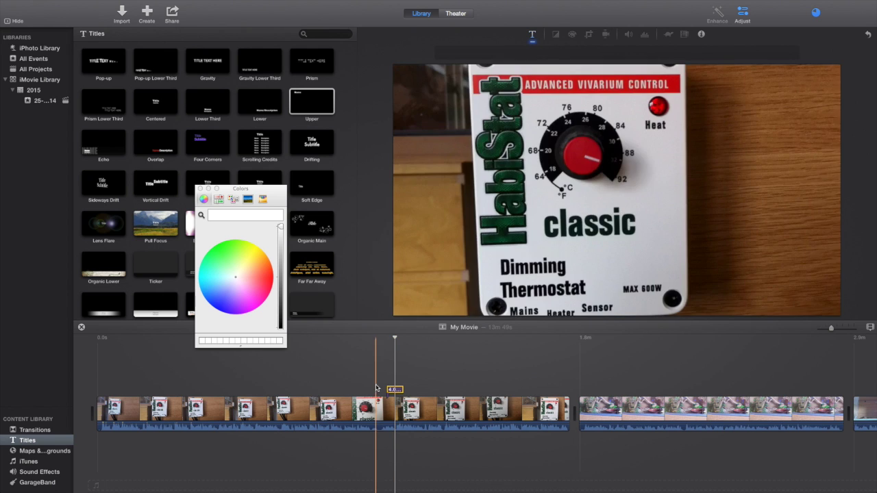
left_click(200, 188)
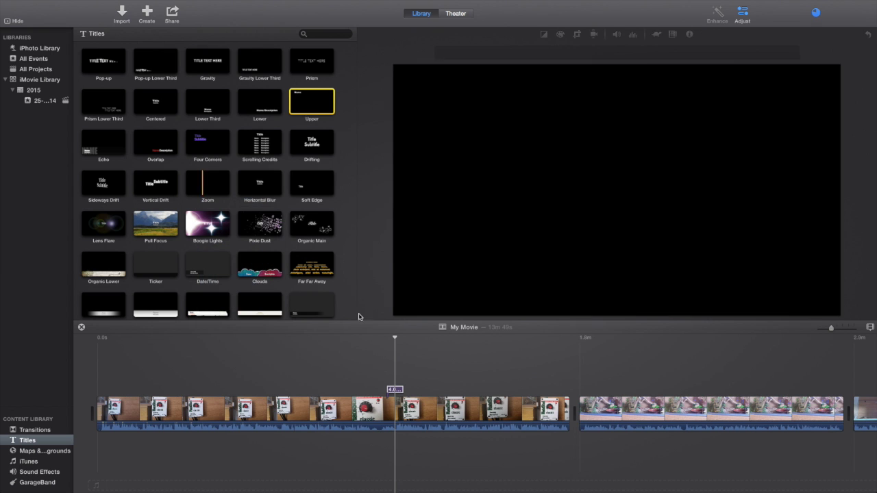
- Play the first timeline clip from just before the title to check it over the thermostat dial
left_click(381, 341)
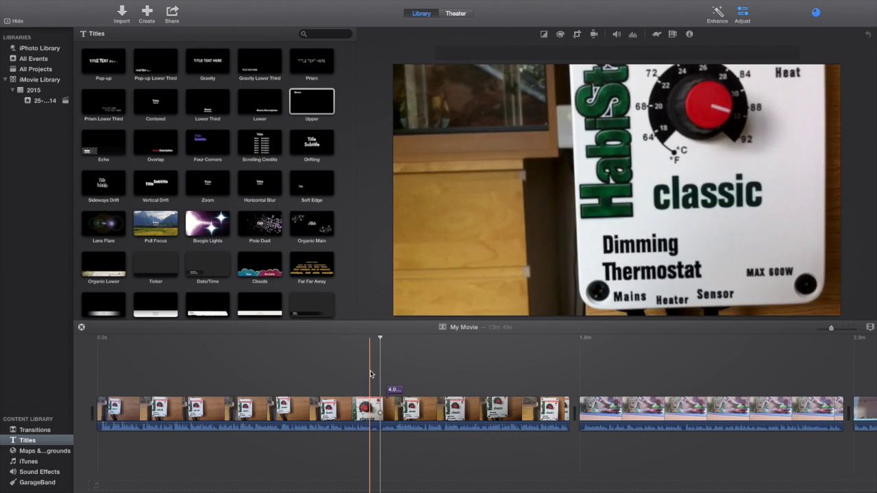
left_click(370, 349)
left_click(619, 300)
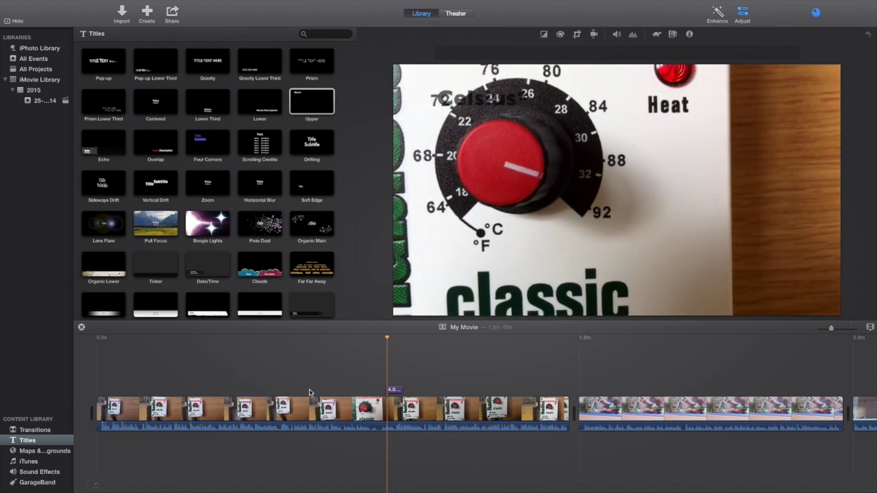
scroll(310, 392, "right", 1)
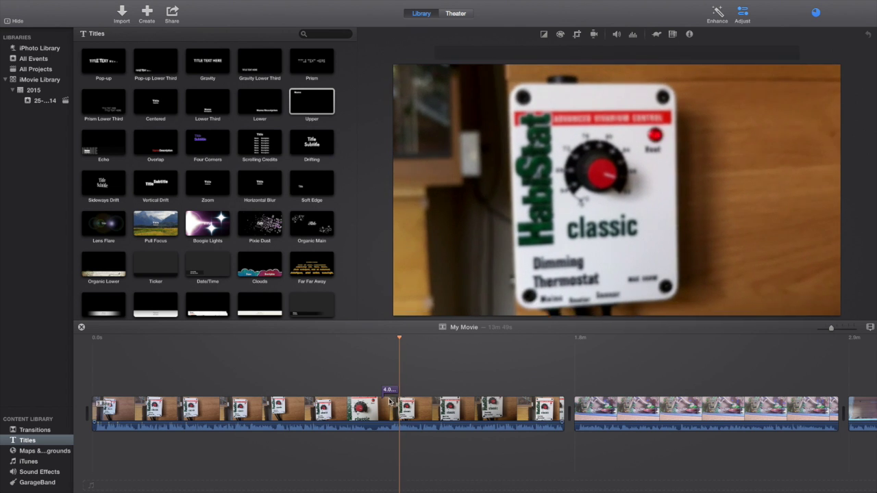
mouse_move(616, 301)
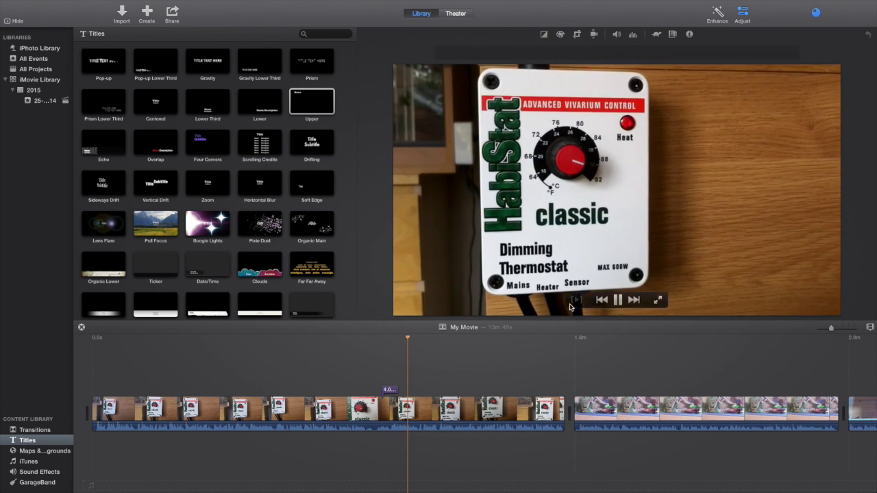
left_click(616, 300)
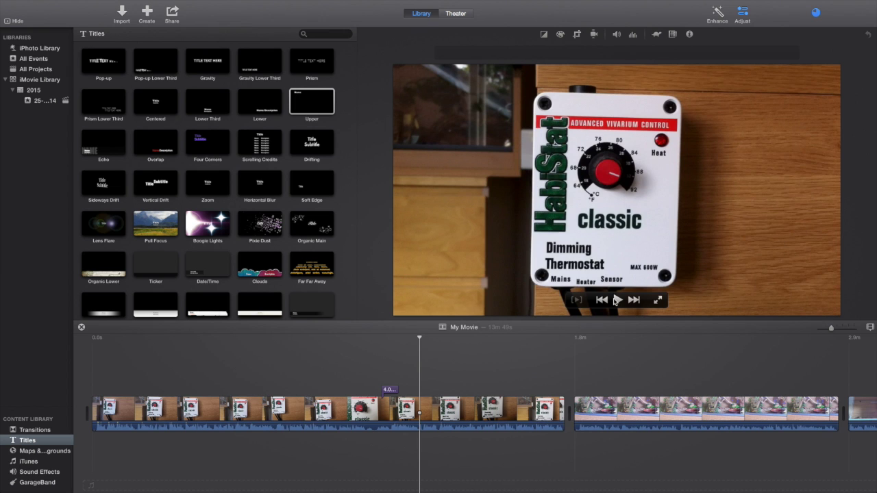
- Play the rest of the thermostat clip from past the title, raise the system volume and review the following timeline clips
left_click(386, 389)
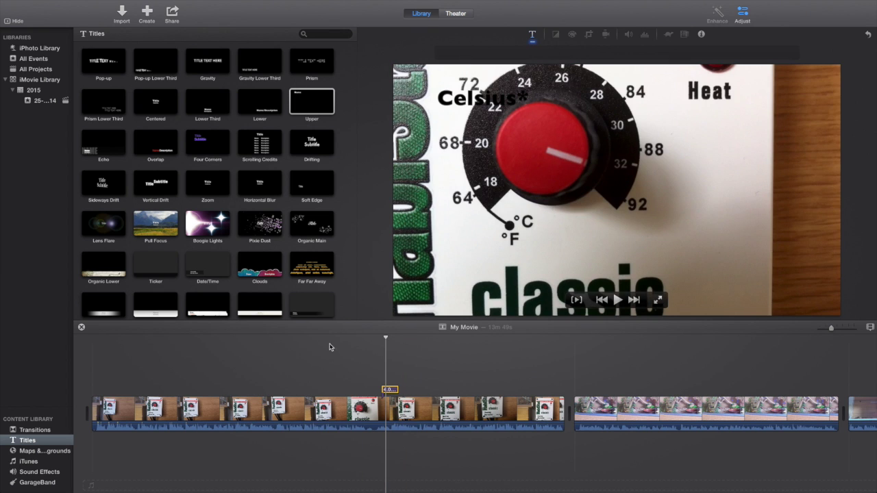
left_click(416, 407)
left_click(618, 300)
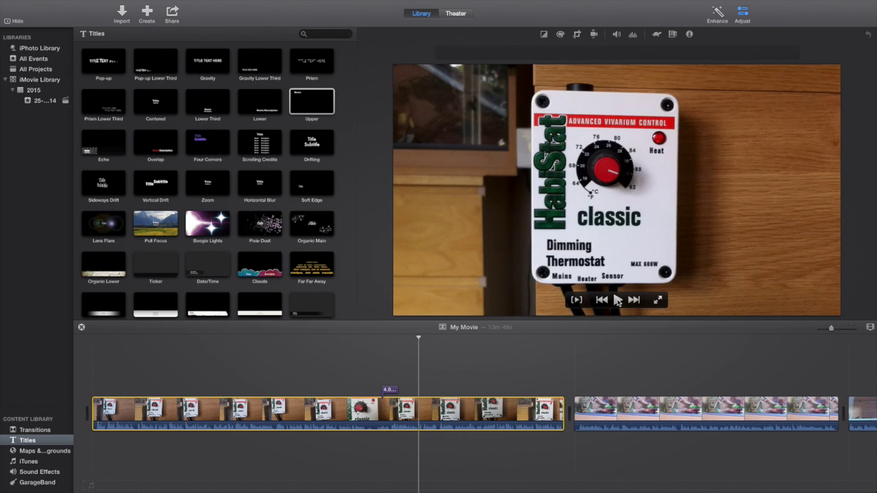
key("XF86AudioRaiseVolume")
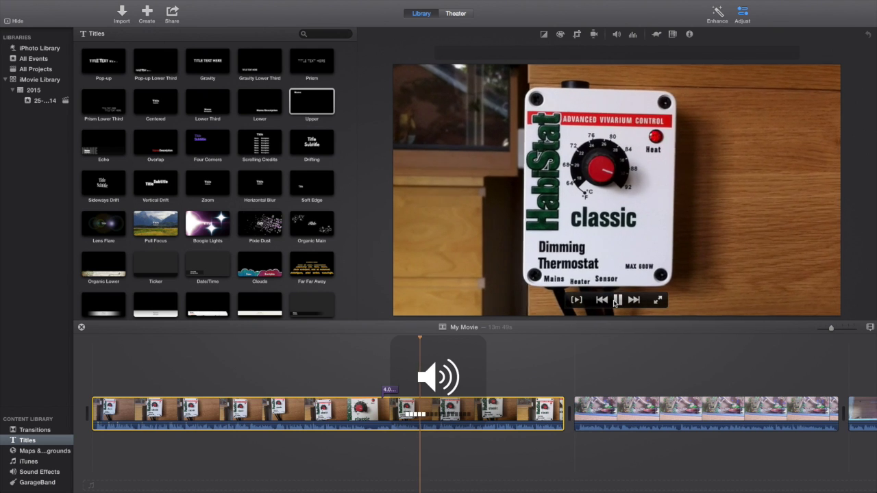
left_click(615, 300)
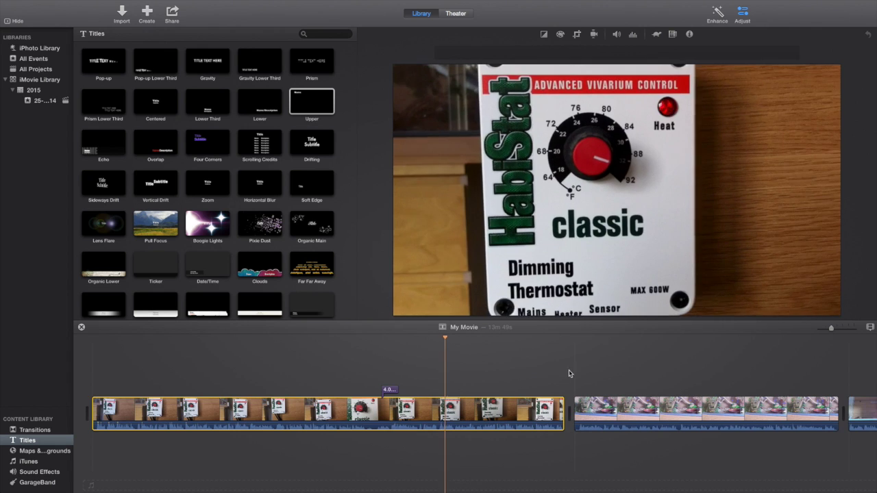
scroll(607, 387, "right", 5)
scroll(607, 389, "right", 3)
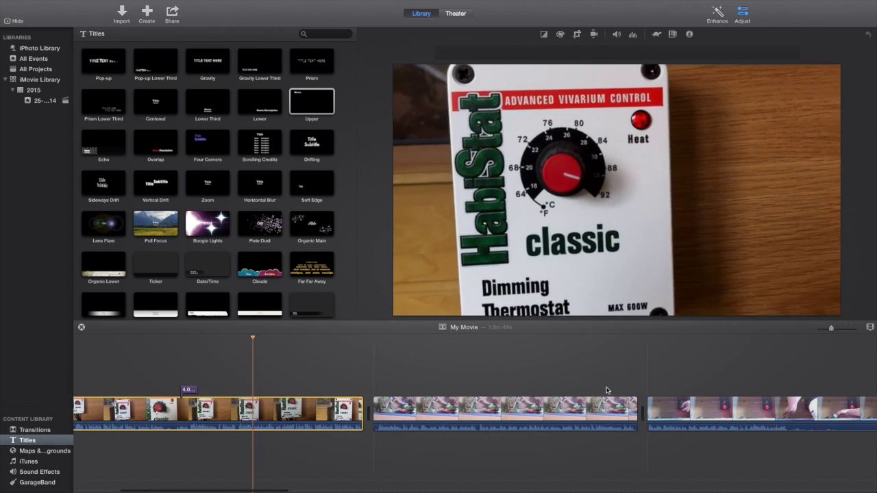
scroll(595, 388, "right", 4)
scroll(595, 388, "right", 2)
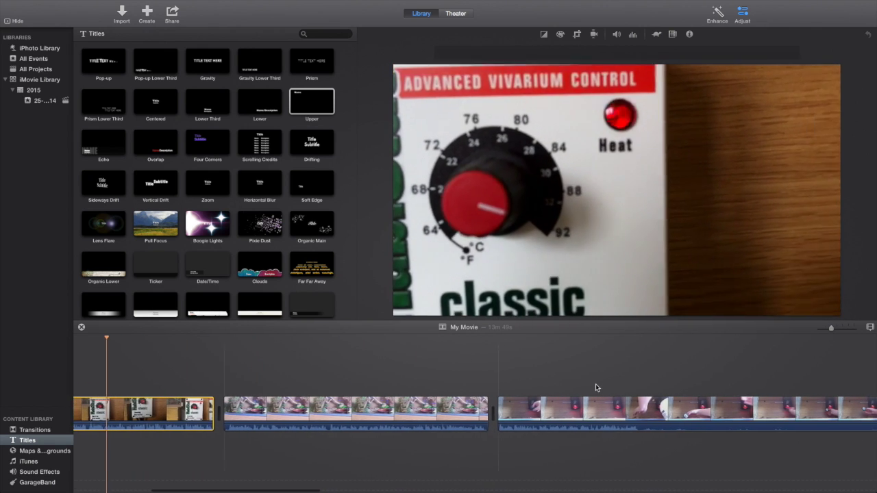
mouse_move(618, 303)
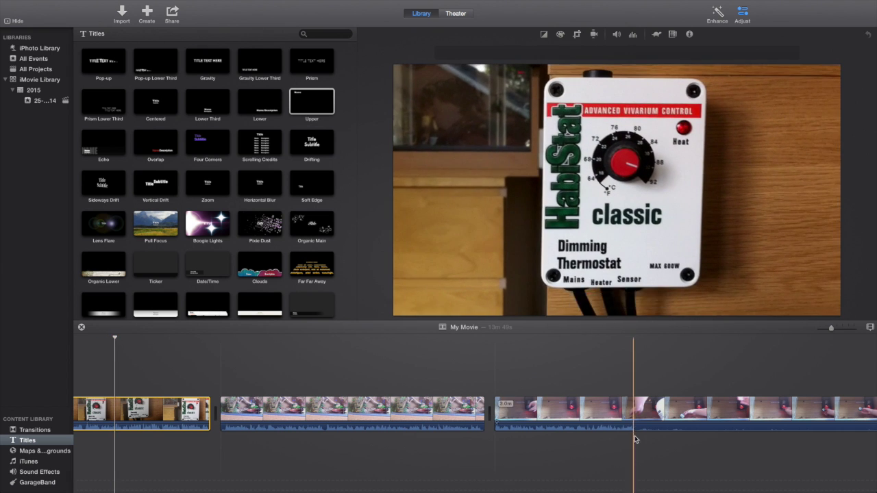
- Play across the cut from the end of the leafy hide clip into the driftwood and rock cave clip
scroll(632, 434, "right", 5)
left_click(466, 411)
left_click(619, 300)
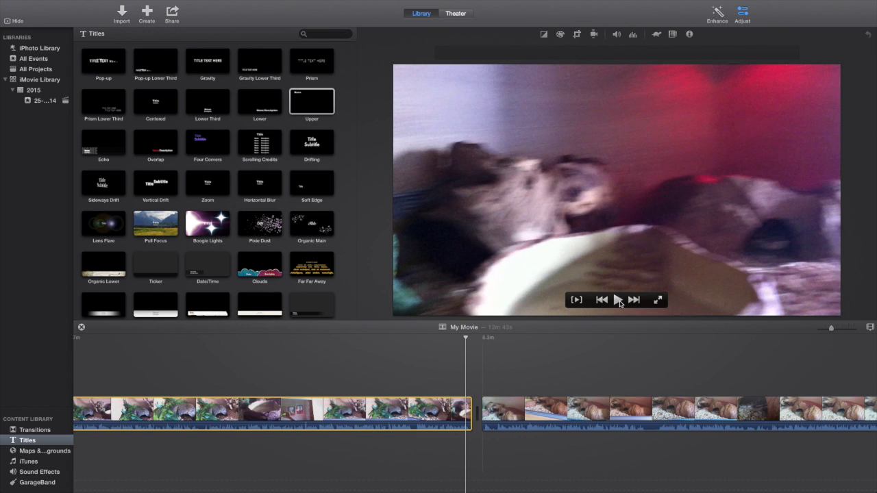
left_click(616, 302)
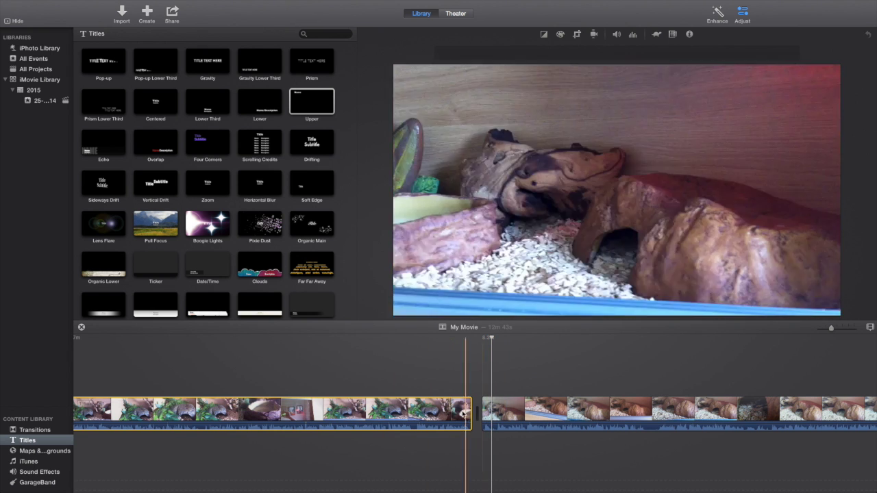
left_click(467, 346)
mouse_move(612, 283)
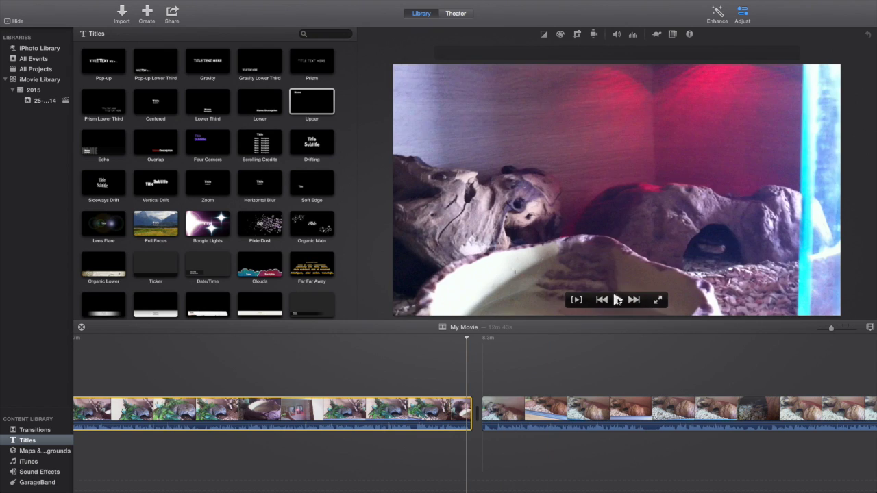
left_click(617, 299)
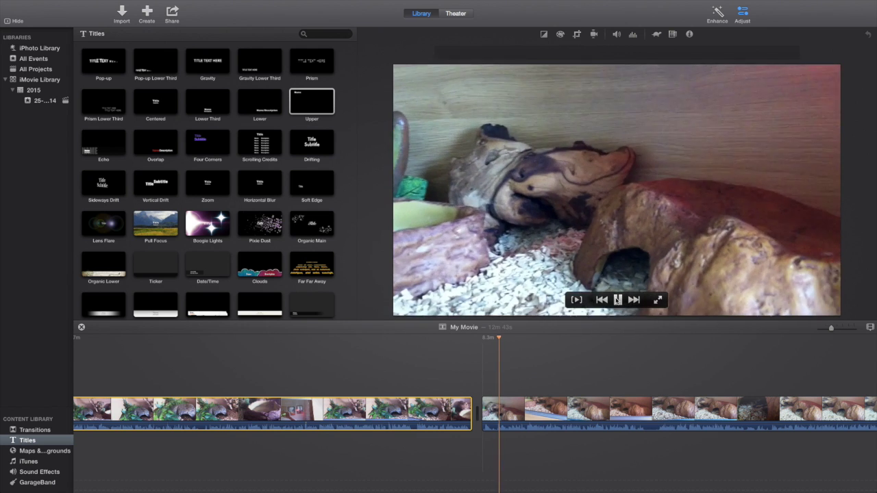
- Split the driftwood and rock cave clip shortly after its start, delete the opening piece and replay the cut
right_click(498, 414)
left_click(498, 411)
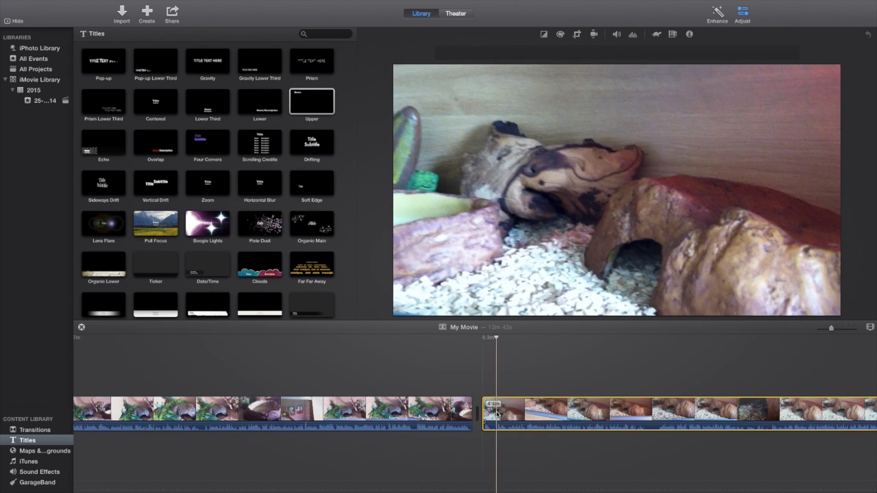
key("Delete")
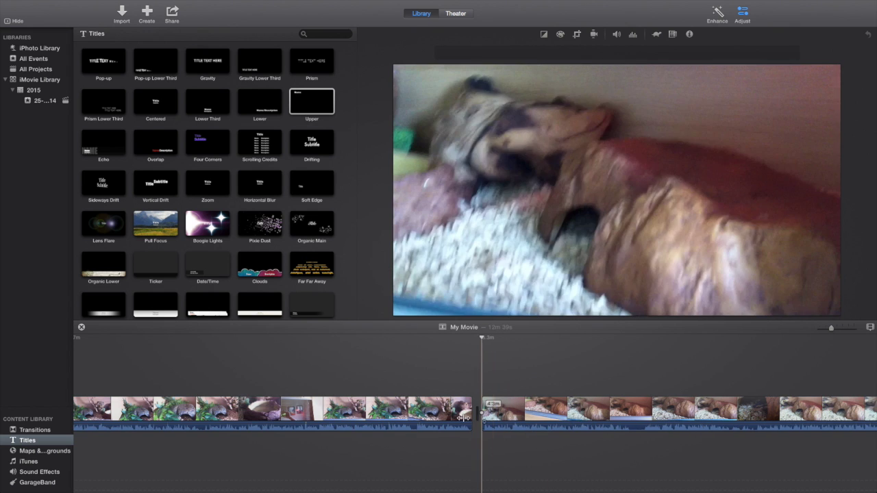
left_click(462, 421)
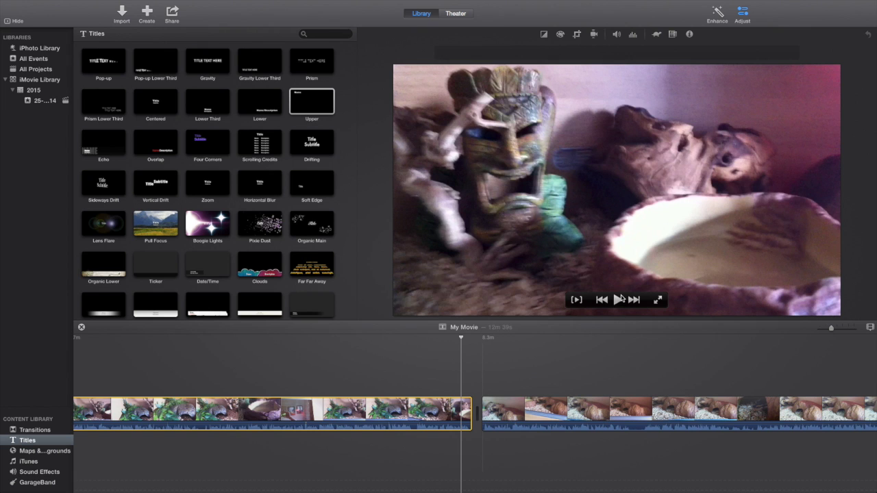
left_click(617, 300)
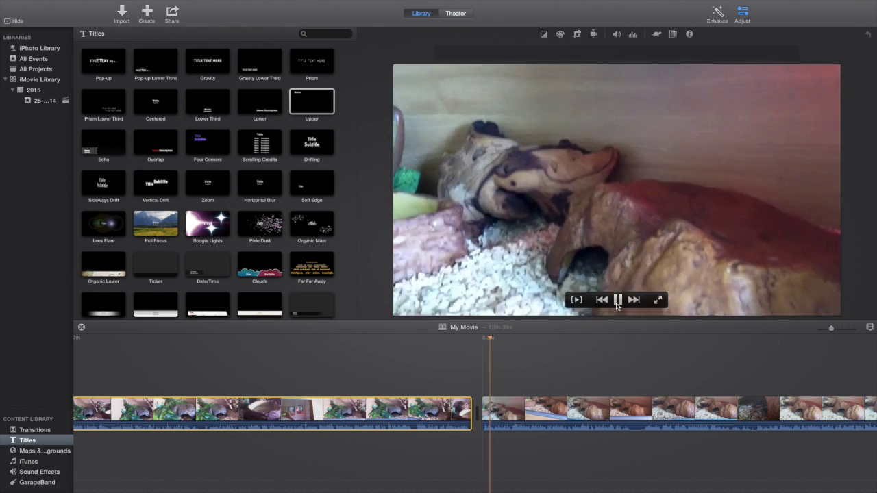
- Go back to the vivarium clip with the stacked logs and play it from the part showing the red heat lamp
scroll(480, 383, "left", 3)
scroll(480, 384, "left", 5)
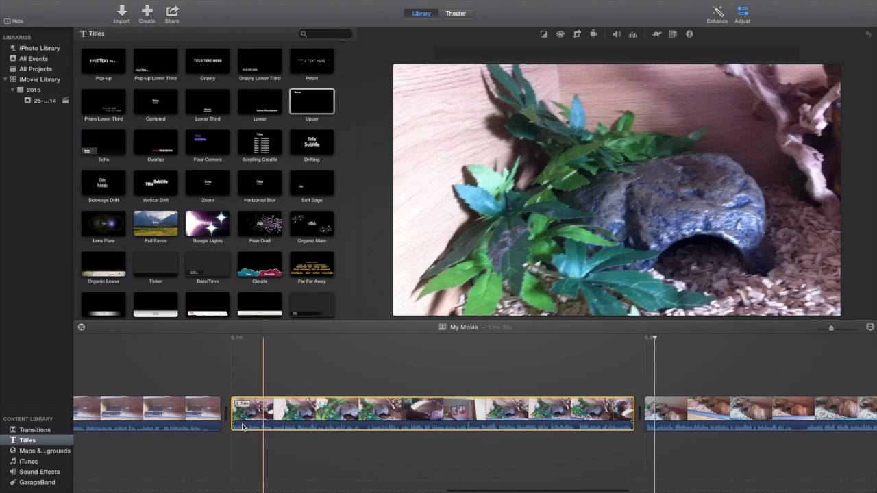
left_click(193, 419)
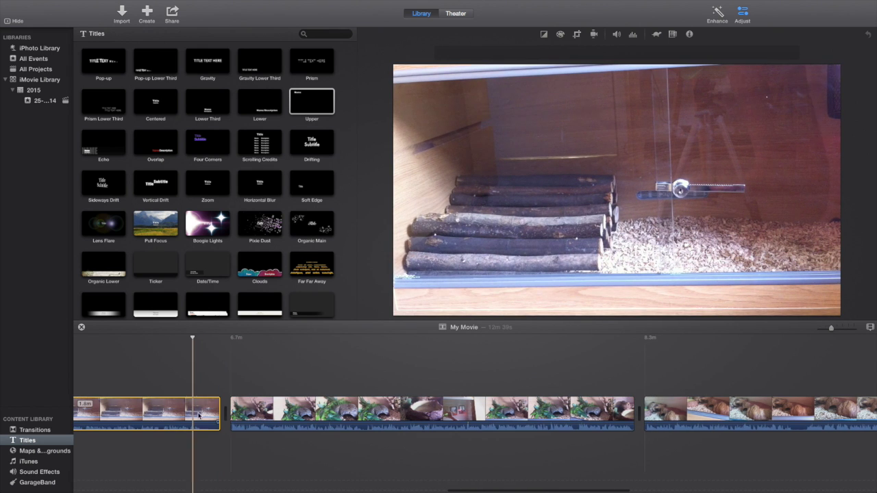
mouse_move(617, 304)
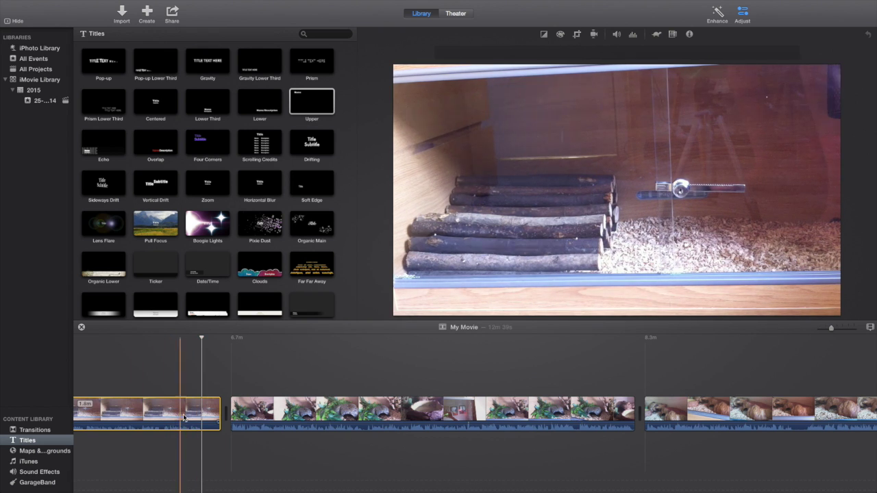
key("super+equal")
key("super+equal")
left_click(108, 419)
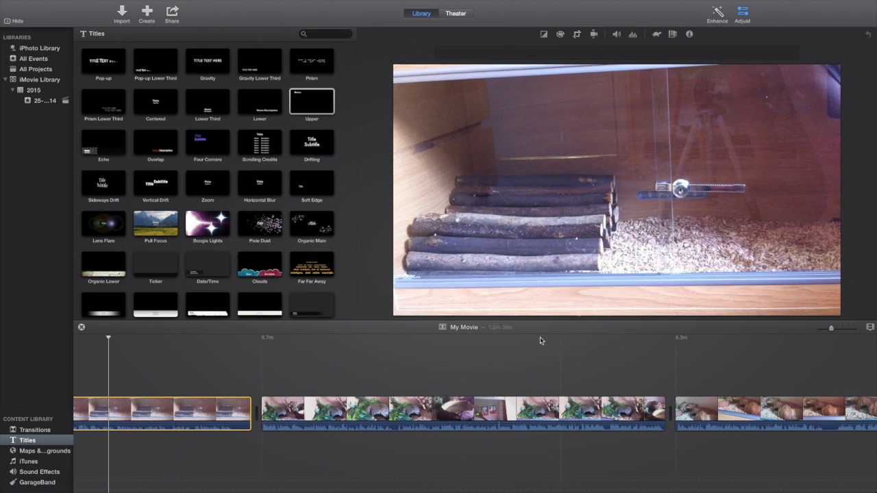
scroll(233, 414, "left", 5)
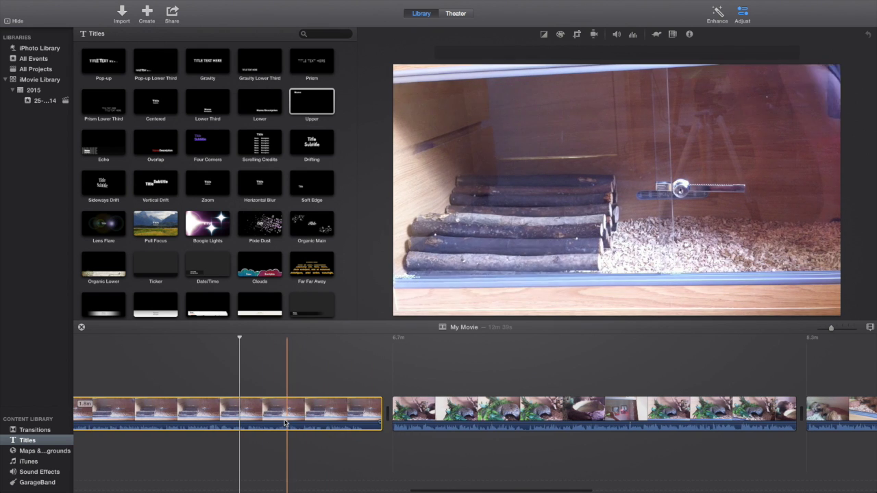
scroll(274, 414, "left", 1)
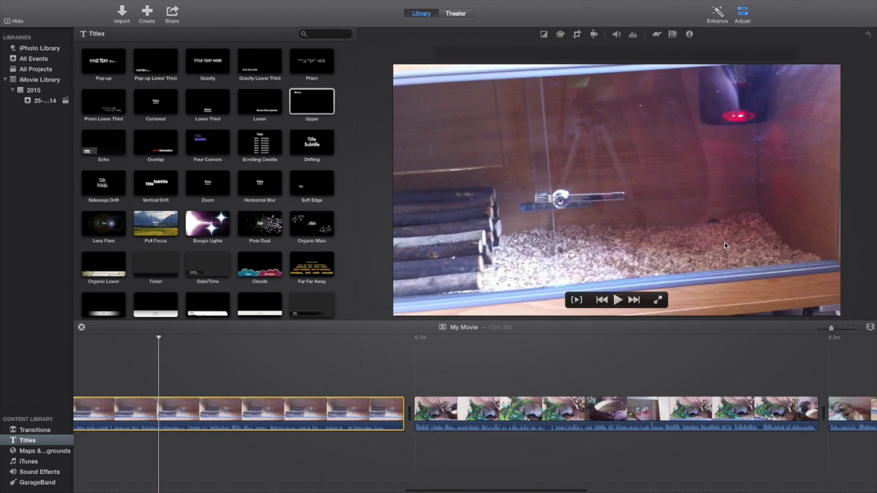
left_click(616, 301)
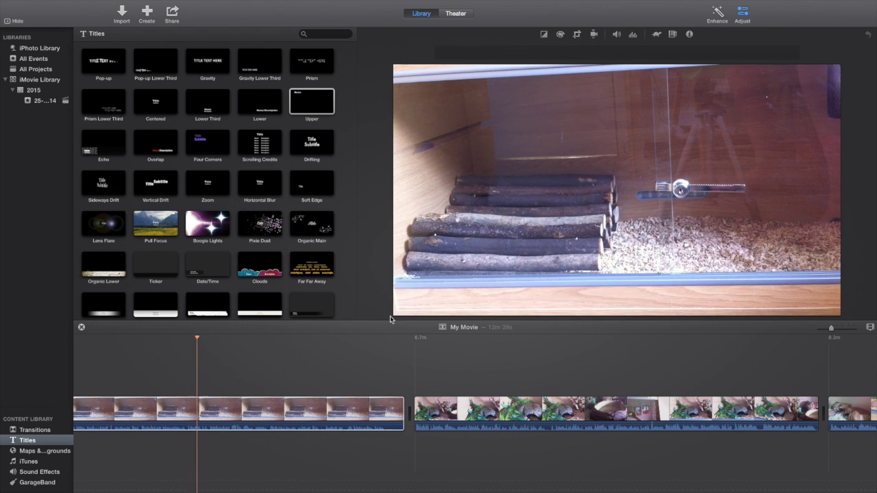
- Enlarge the preview viewer while the stacked-logs clip plays and pause playback near the clip's end
left_click_drag(394, 317, 357, 340)
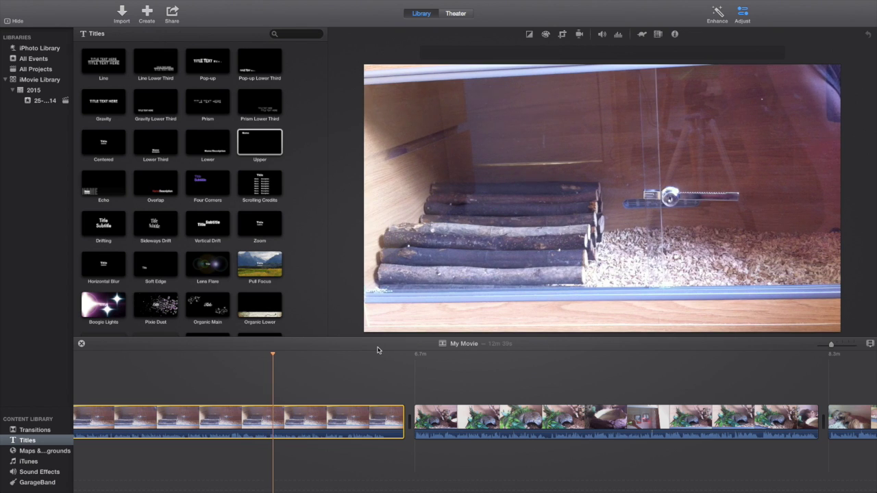
mouse_move(601, 317)
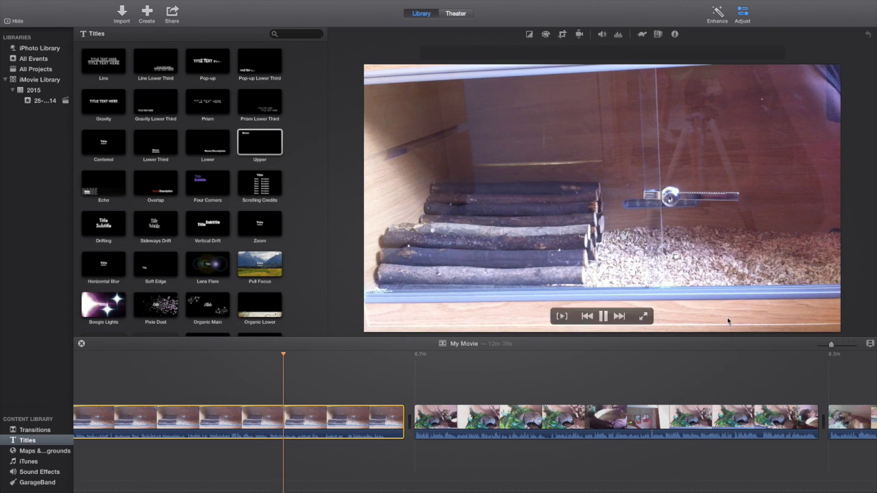
left_click(603, 316)
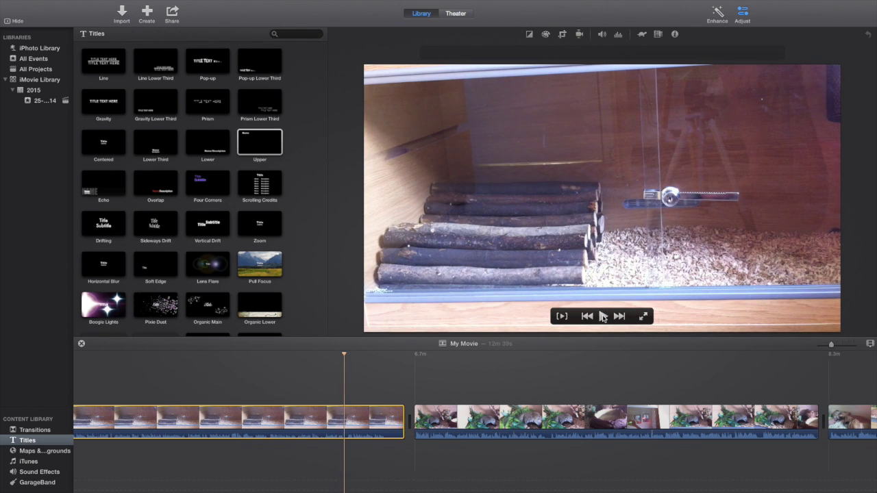
- Split the stacked-logs clip near its end, delete the trailing piece and replay the cut into the leafy hide clip
right_click(345, 420)
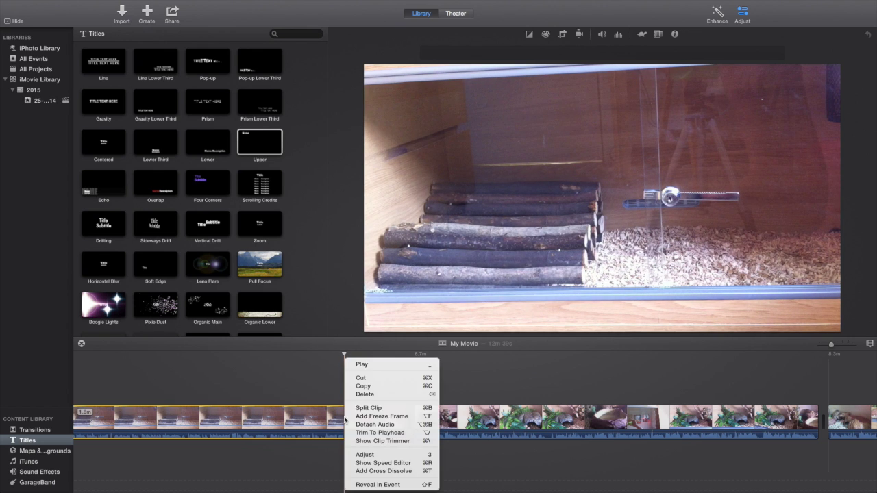
left_click(349, 407)
left_click(373, 419)
key("Delete")
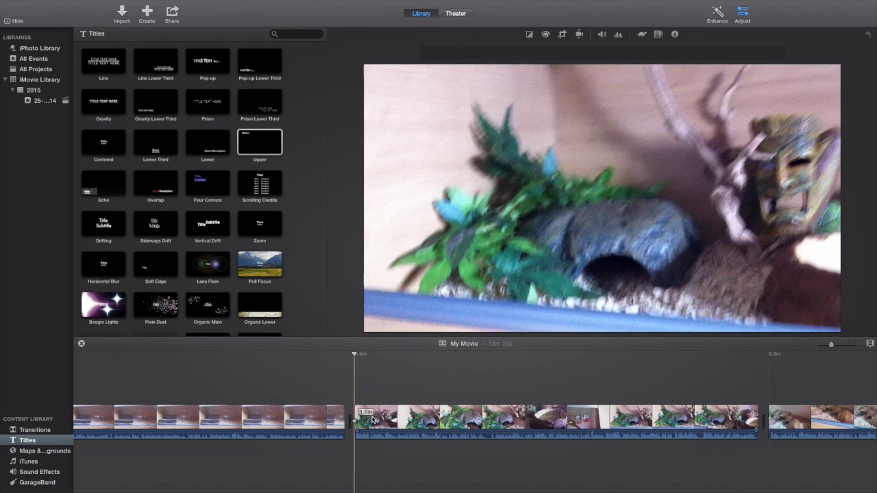
left_click(327, 418)
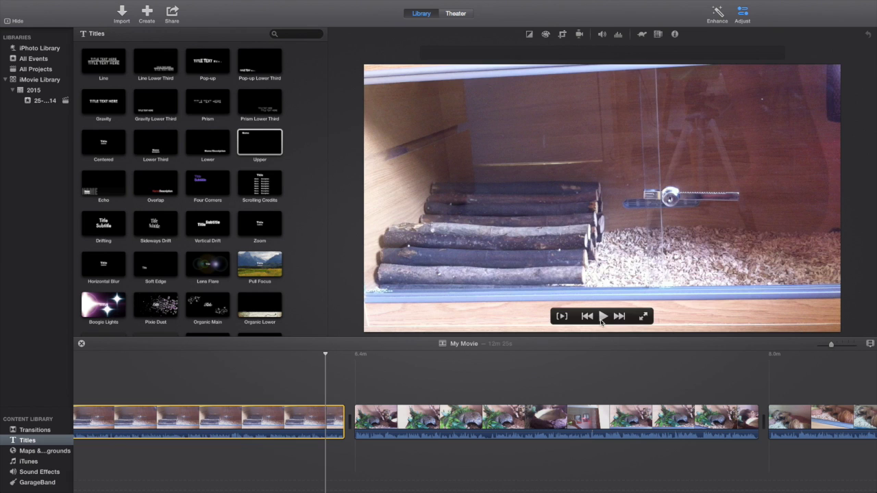
mouse_move(612, 472)
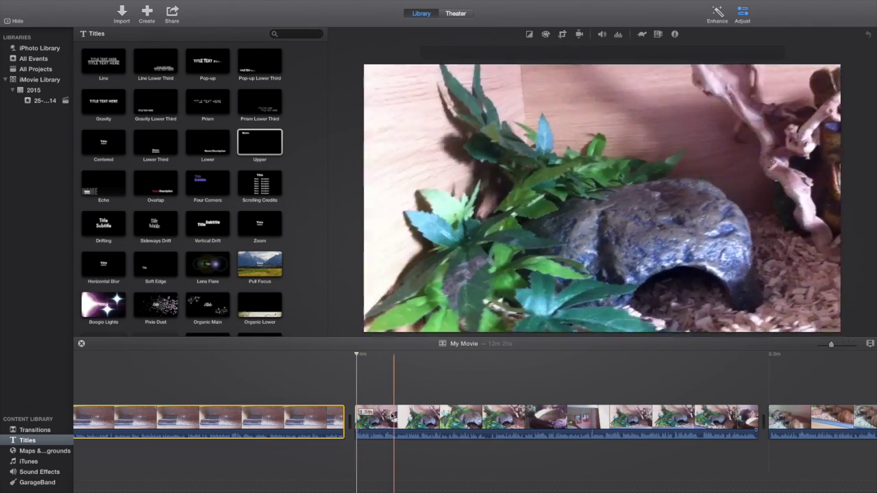
- Play the opening of the thermostat clip, split it just after its start and delete the short first piece
scroll(539, 432, "left", 5)
scroll(536, 444, "left", 15)
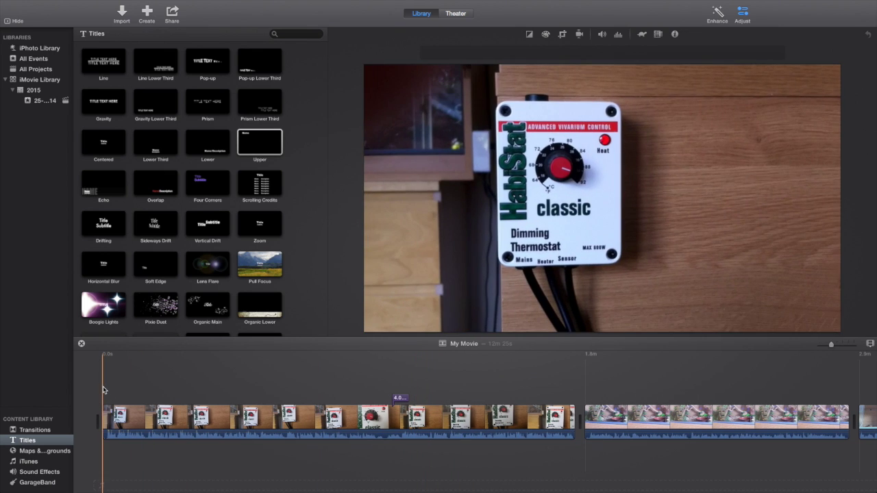
mouse_move(606, 321)
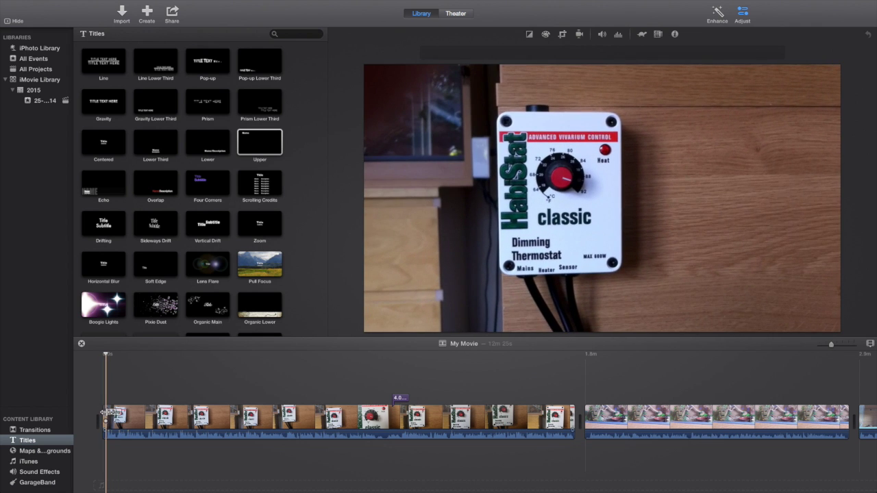
right_click(107, 413)
left_click(113, 408)
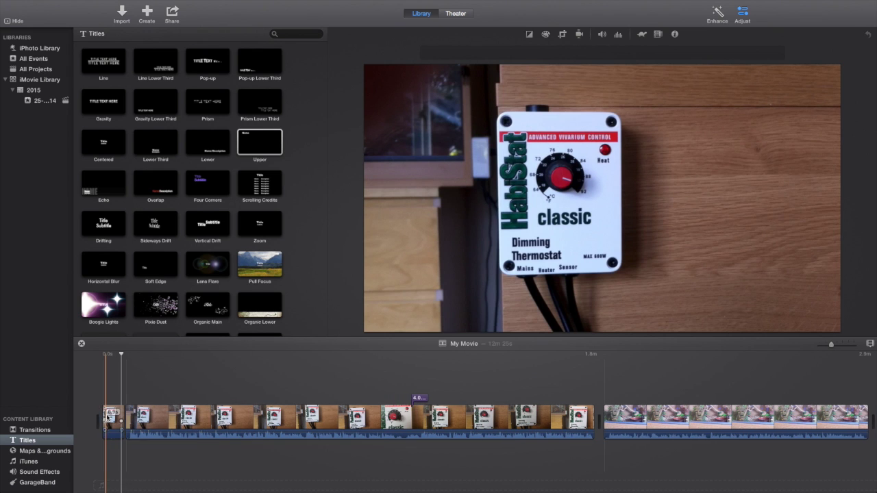
scroll(89, 417, "right", 2)
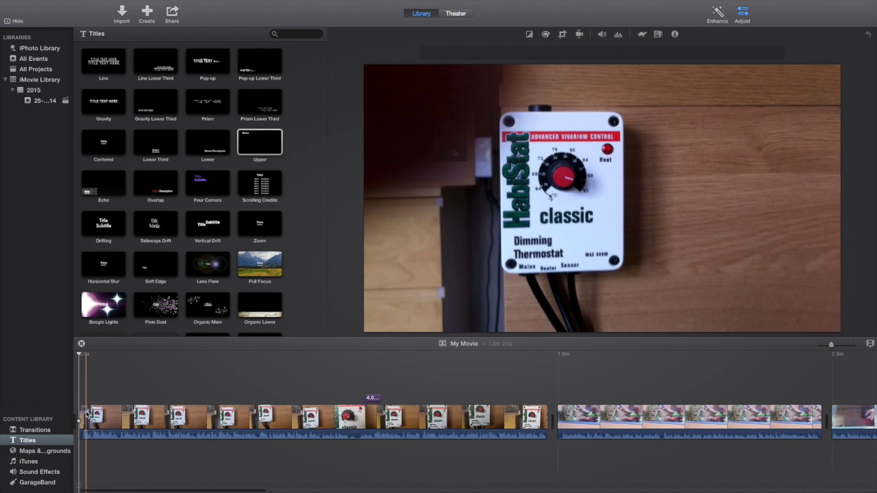
- Raise the audio volume of the red heat lamp clip before the stacked logs, and the stacked-logs clip's volume to about 141%
scroll(452, 419, "right", 2)
scroll(452, 420, "right", 10)
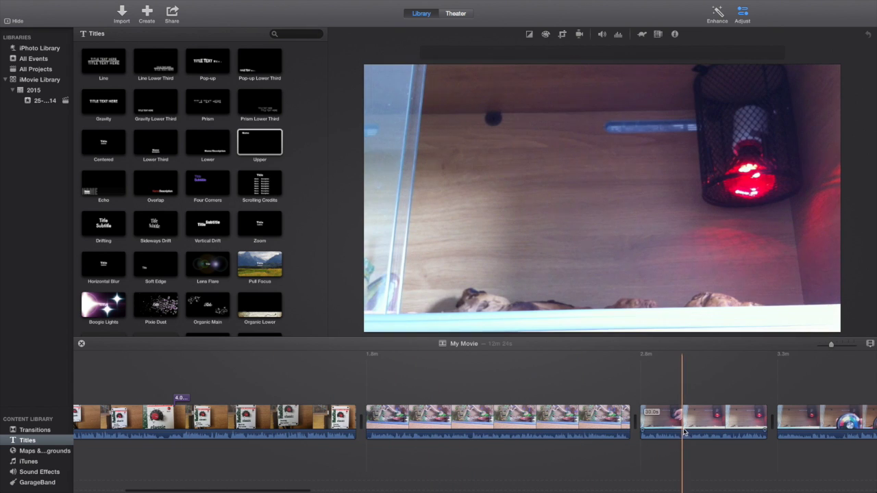
scroll(684, 431, "right", 18)
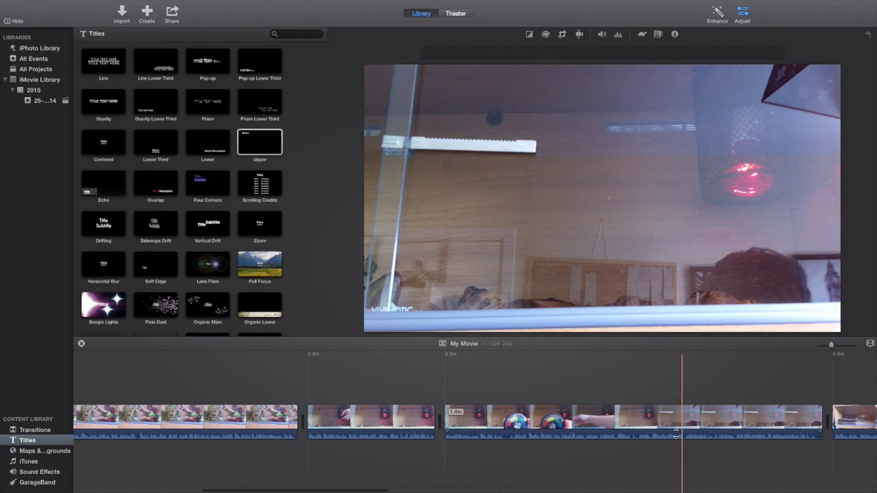
mouse_move(672, 434)
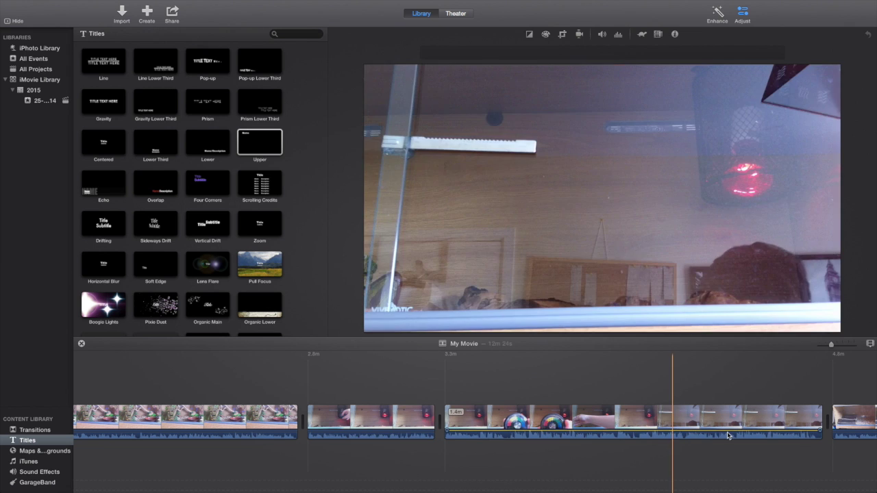
scroll(678, 432, "right", 18)
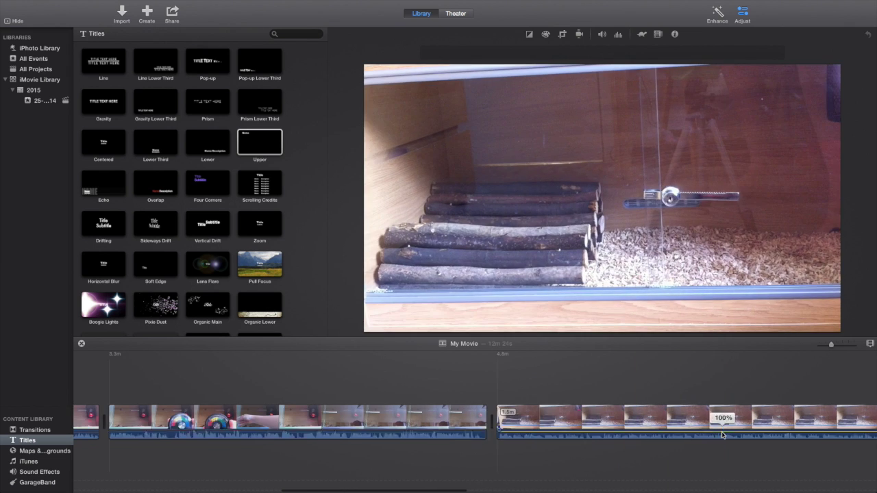
mouse_move(723, 433)
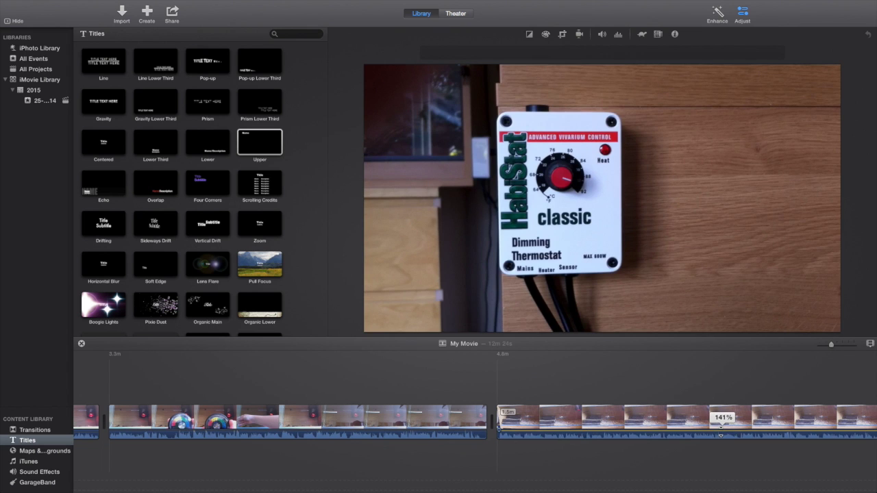
- Raise the audio volume of the leafy hide clip and of the long rock cave clip after it
scroll(721, 433, "right", 20)
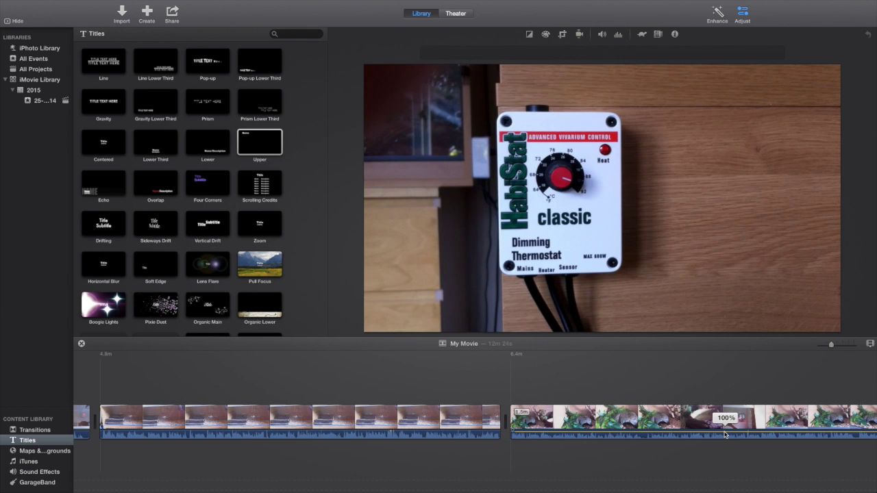
left_click_drag(725, 435, 718, 433)
scroll(722, 433, "right", 20)
- Split the rock cave clip around the shaky red-lit wall footage, delete that short section and replay the join
scroll(719, 433, "left", 20)
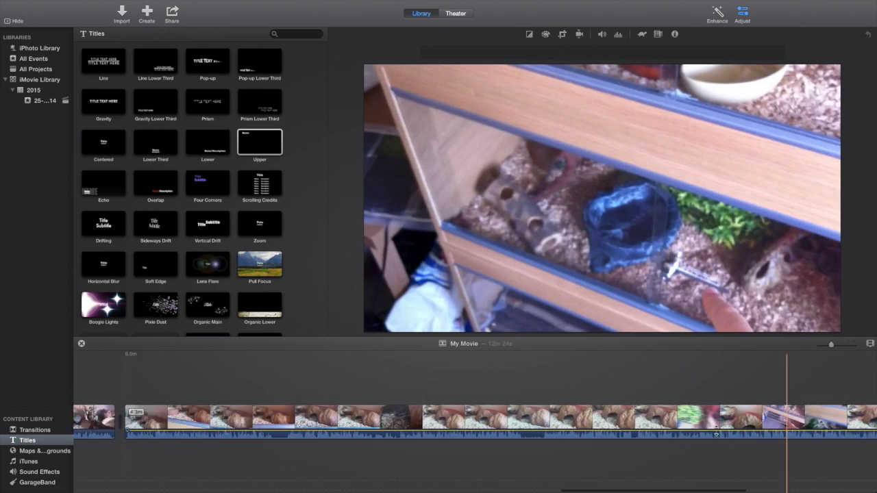
scroll(723, 433, "left", 10)
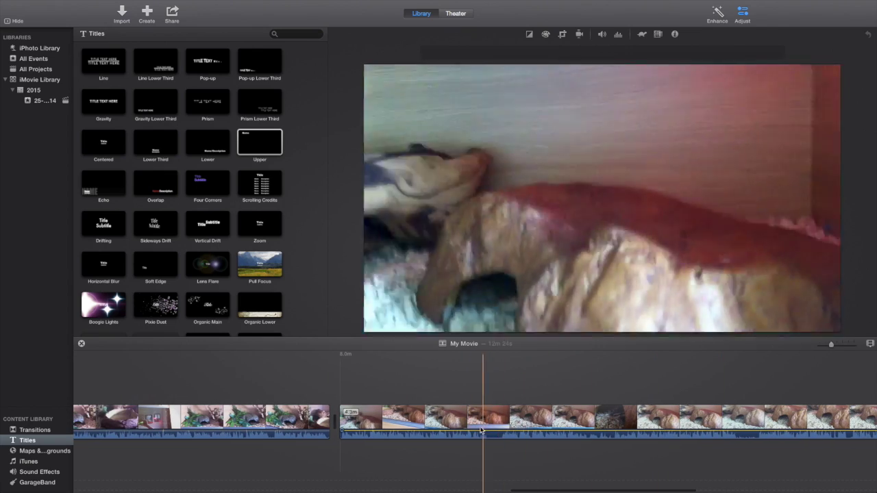
left_click(480, 429)
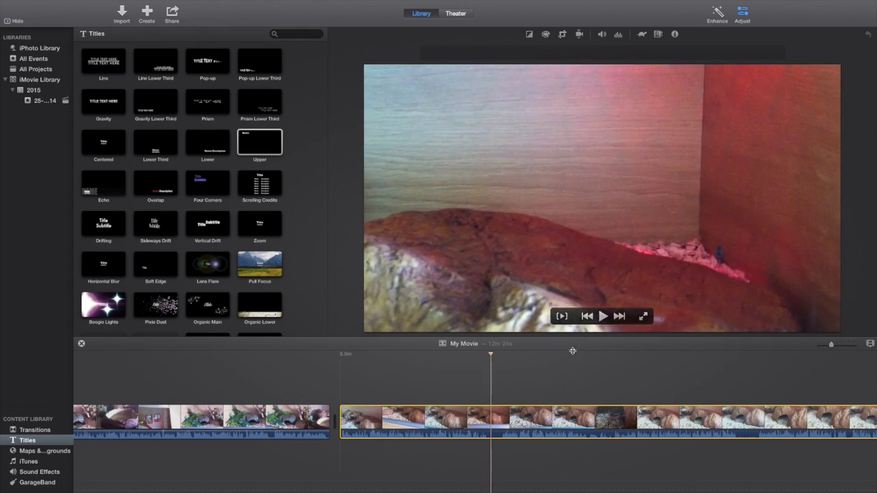
left_click(486, 418)
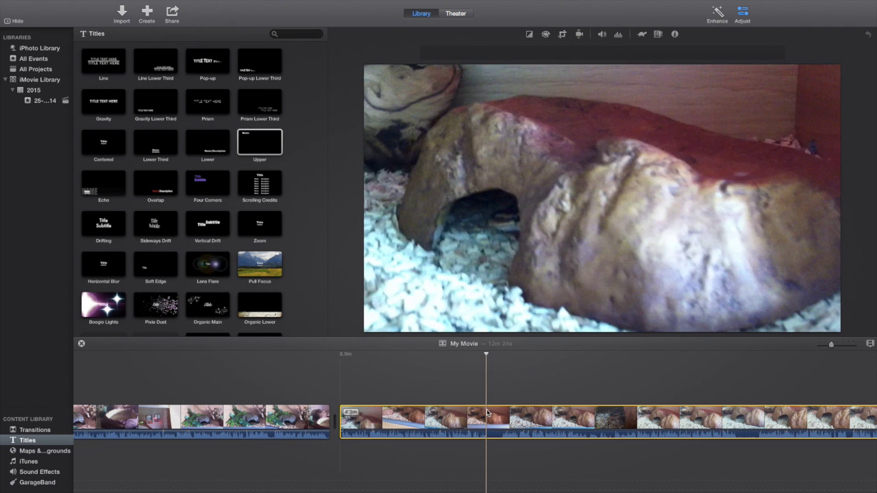
right_click(488, 412)
left_click(494, 409)
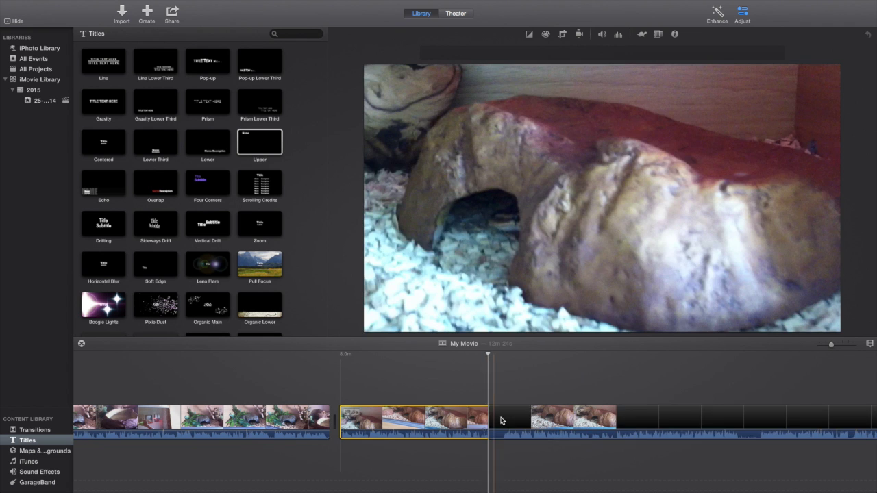
right_click(504, 419)
left_click(506, 413)
key("Delete")
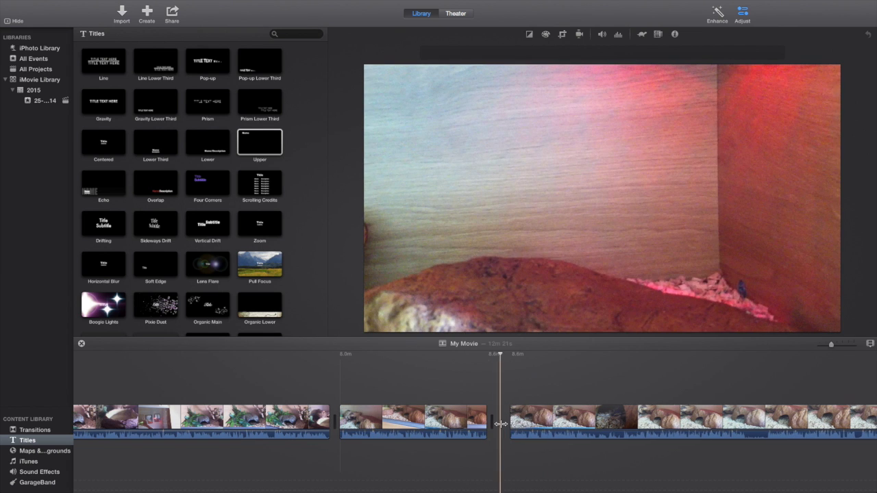
mouse_move(602, 316)
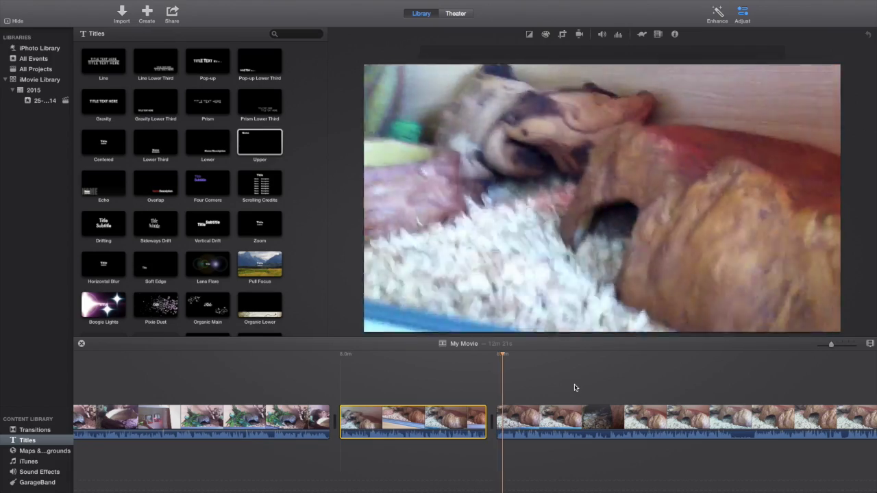
- Play the second rock cave clip around its middle cave-entrance footage and split it where the picture turns blurry
mouse_move(575, 329)
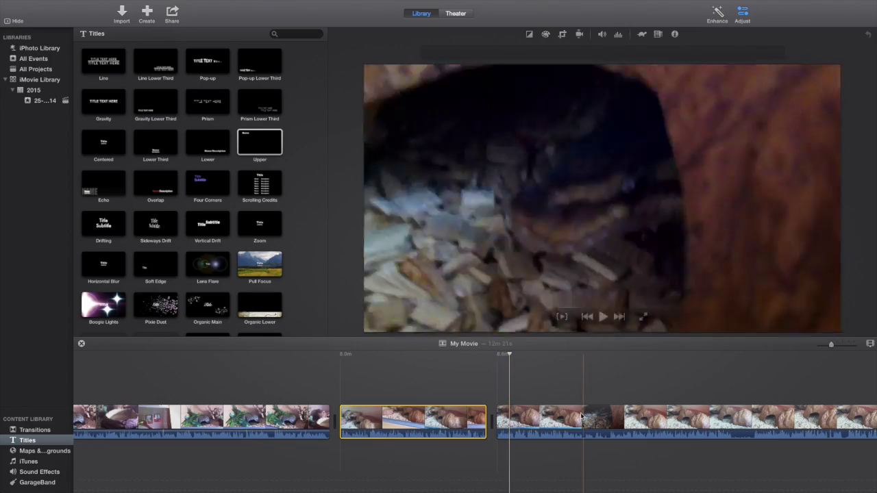
scroll(689, 421, "right", 3)
left_click(647, 429)
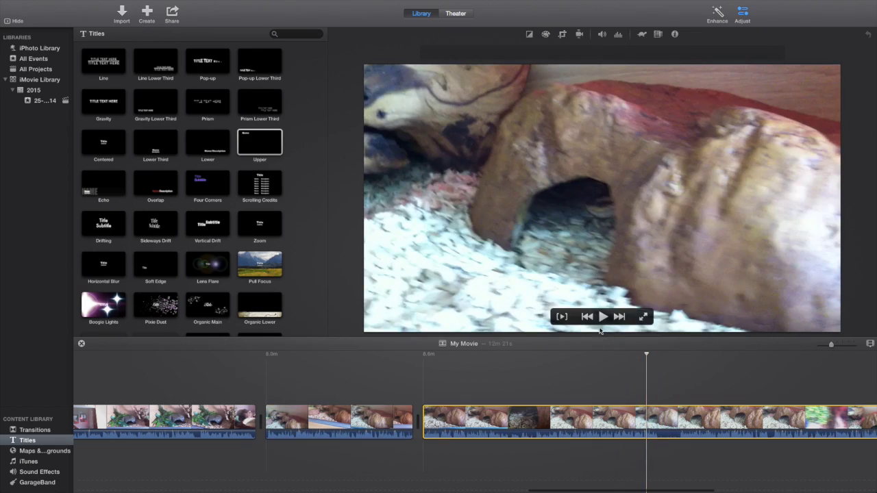
left_click(603, 317)
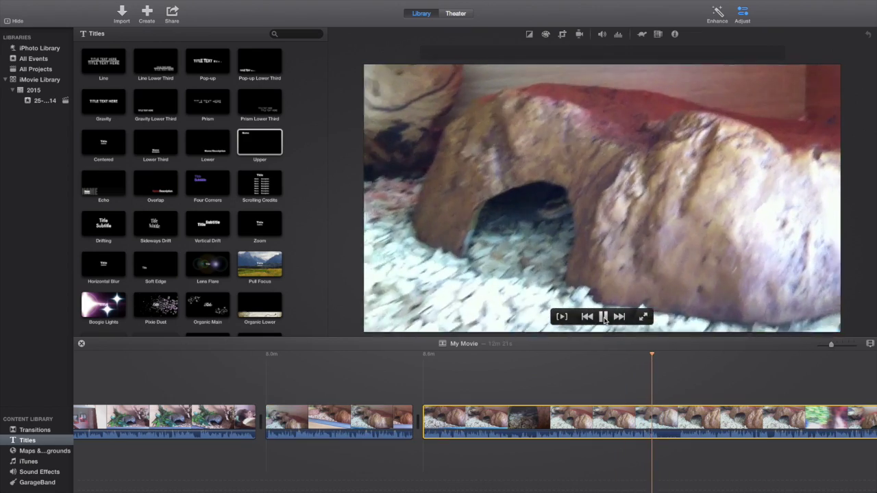
left_click(658, 415)
right_click(659, 415)
left_click(668, 406)
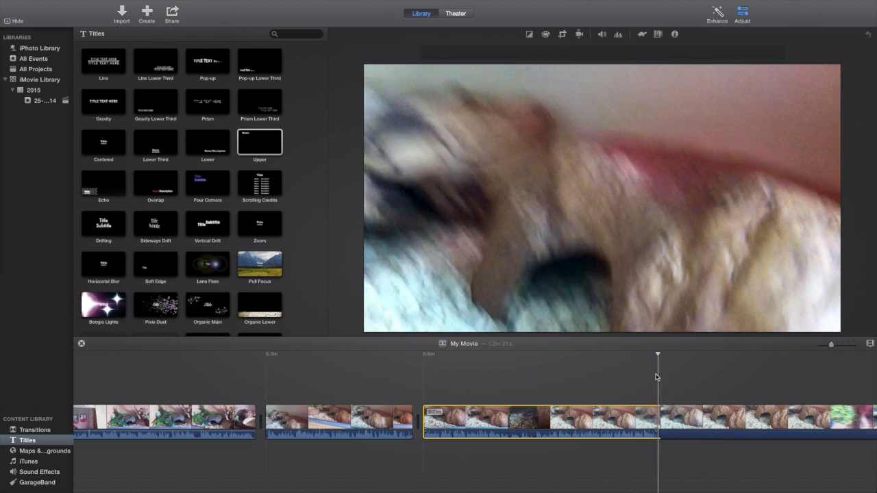
- Split the remaining rock cave footage again shortly after the blurry part and delete the short piece between the two splits
mouse_move(603, 317)
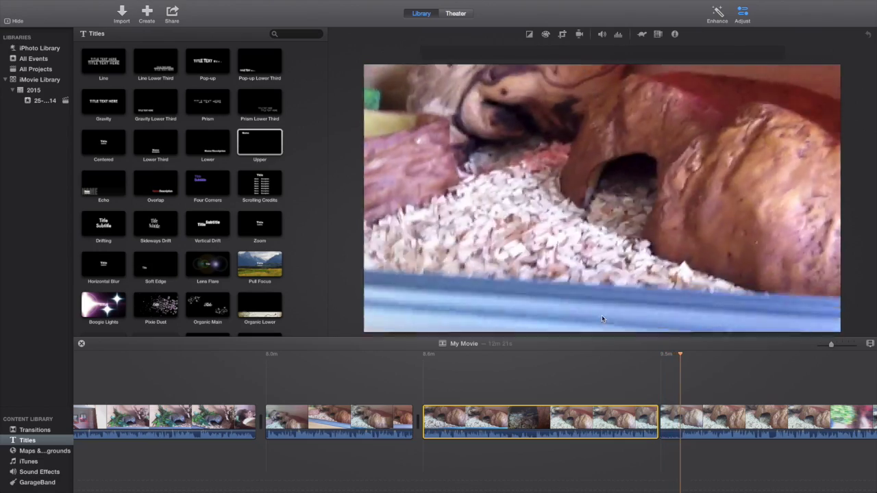
left_click(681, 421)
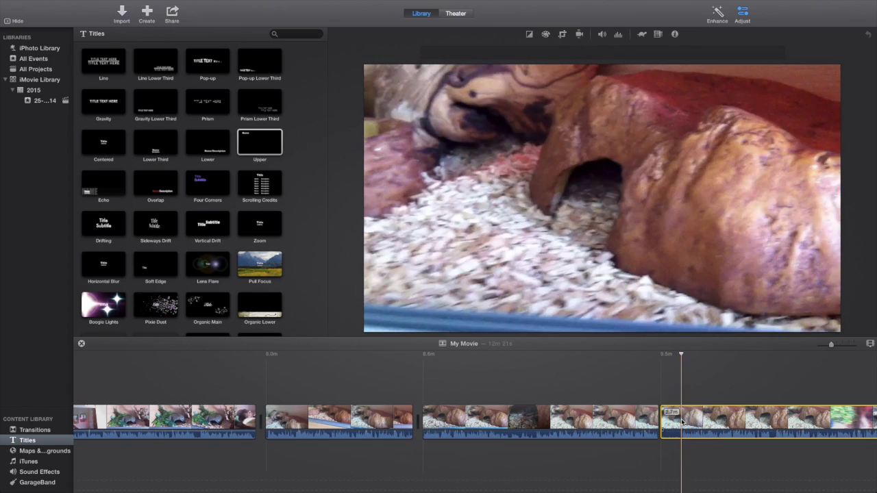
right_click(682, 420)
left_click(692, 408)
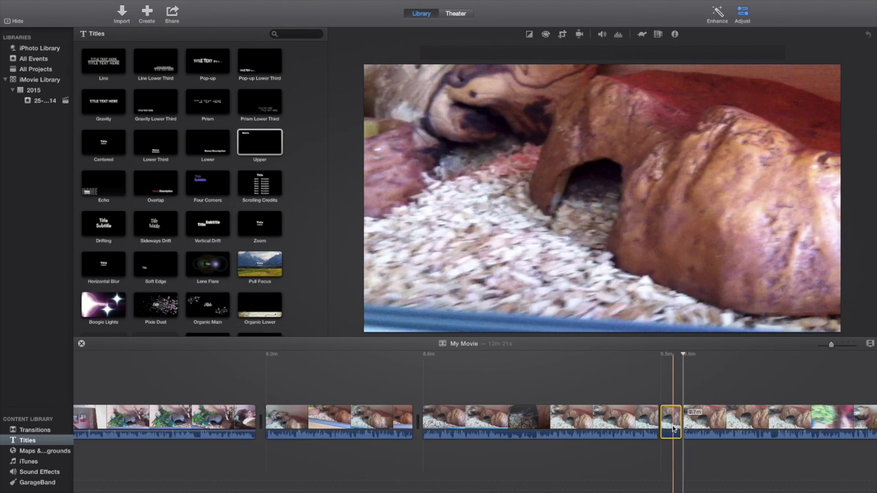
key("Delete")
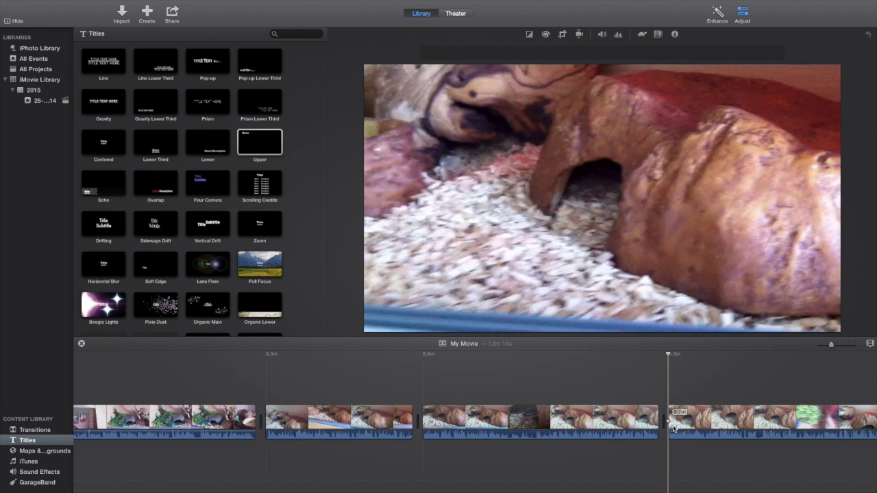
- Skim the rest of the rock cave footage and the earlier clips to check the trimmed timeline
scroll(738, 426, "right", 3)
scroll(738, 426, "right", 10)
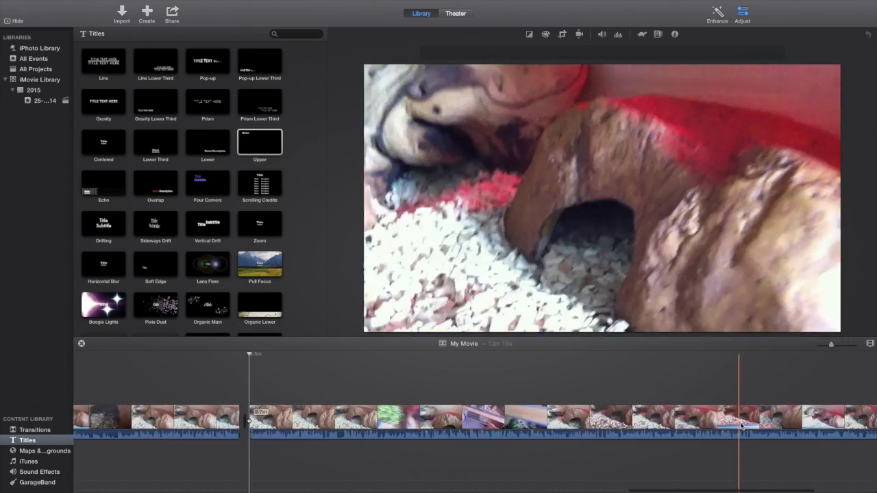
scroll(741, 426, "right", 10)
scroll(746, 424, "right", 15)
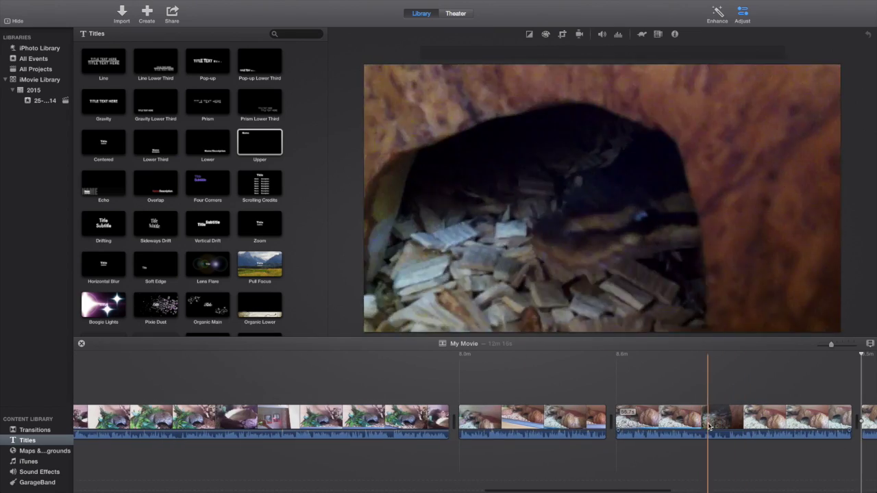
scroll(716, 426, "right", 8)
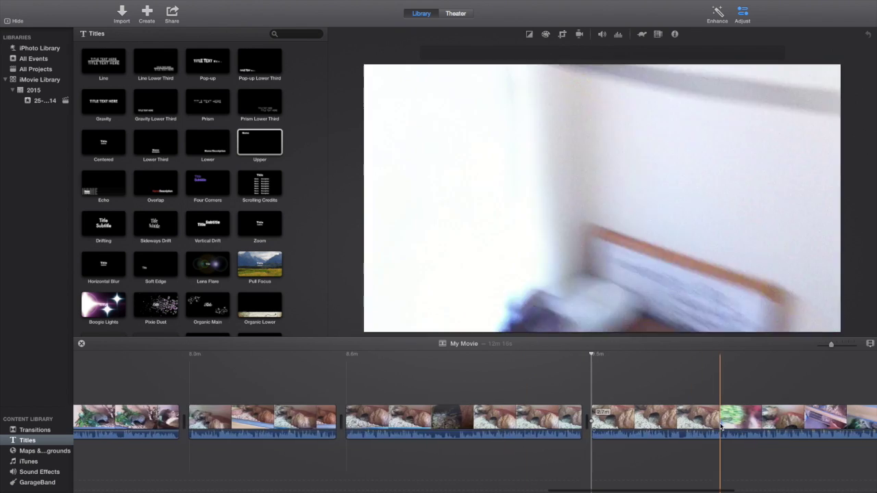
scroll(721, 426, "right", 10)
scroll(717, 426, "left", 13)
scroll(716, 426, "left", 20)
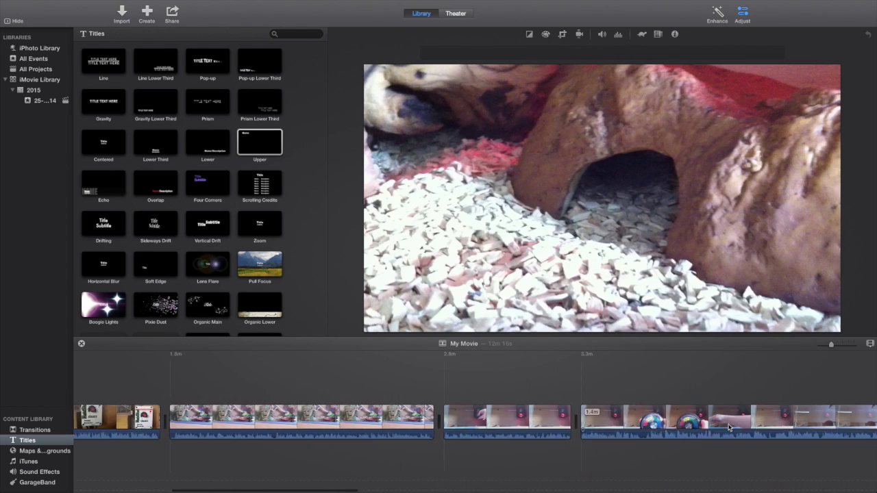
- Add a Cross Dissolve transition between the first and second clips in the timeline and play across the join
scroll(729, 428, "left", 15)
left_click(34, 429)
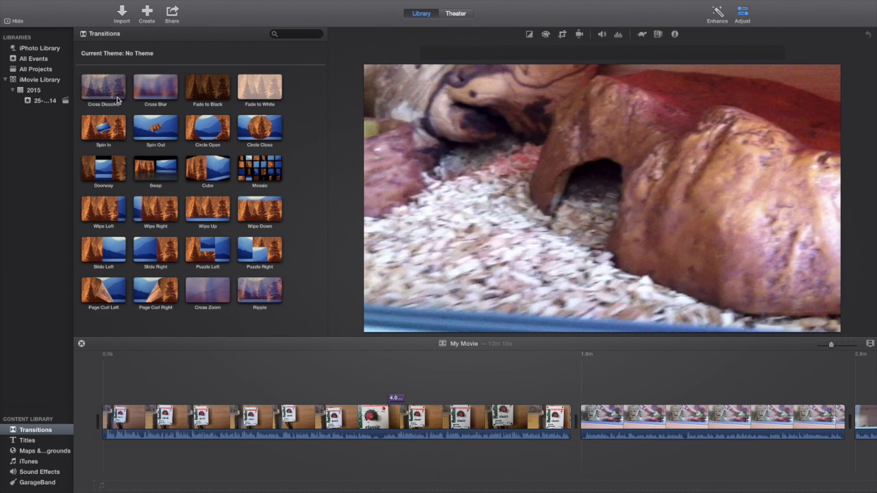
mouse_move(106, 88)
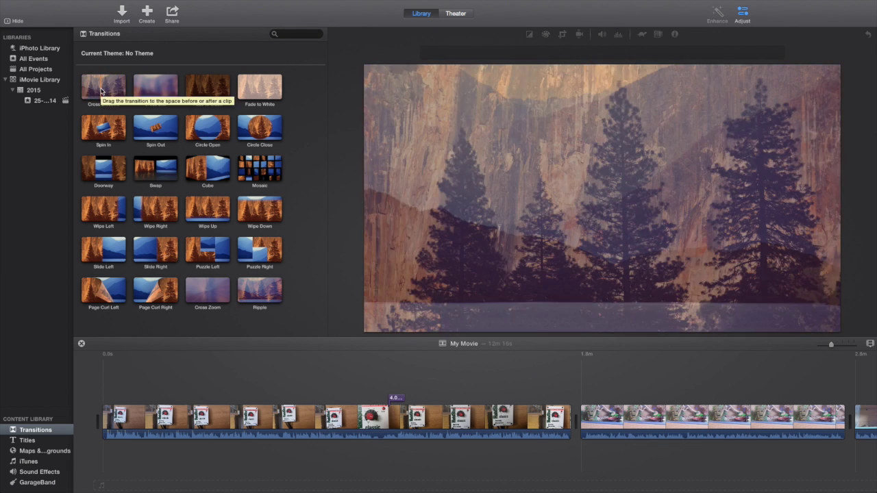
left_click_drag(102, 91, 573, 425)
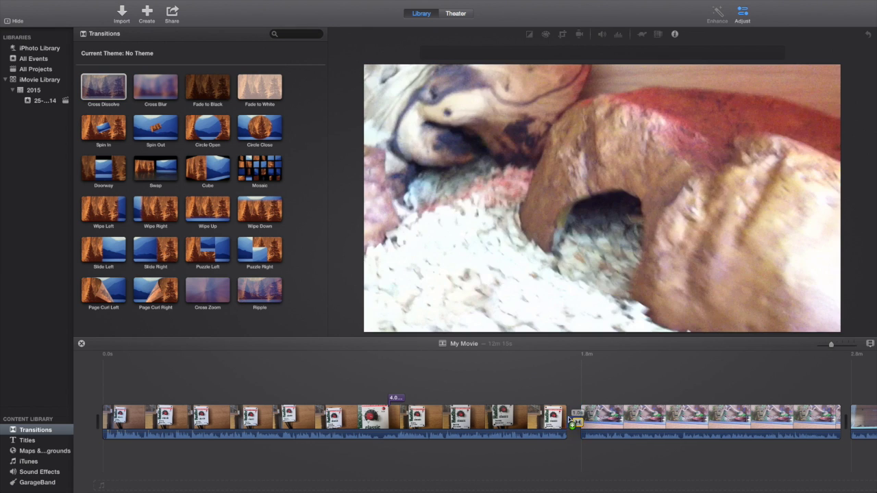
left_click(544, 420)
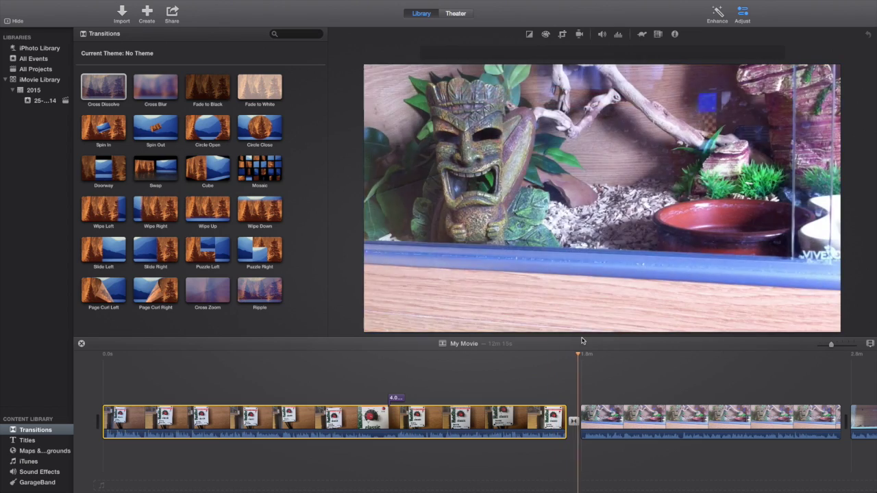
mouse_move(592, 325)
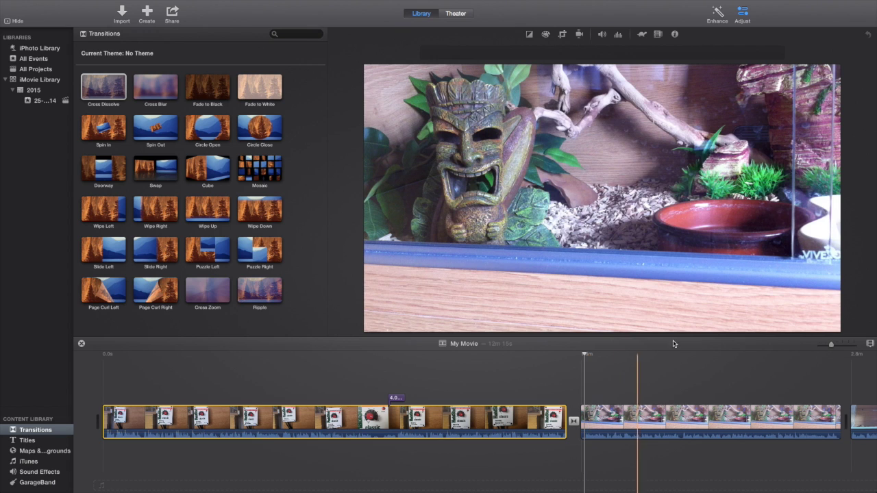
left_click(113, 92)
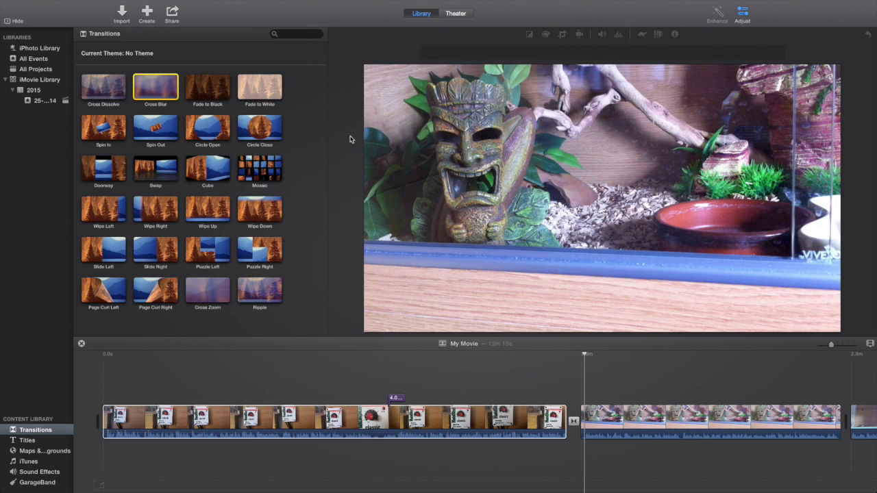
left_click(425, 205)
scroll(671, 438, "right", 5)
scroll(657, 435, "left", 4)
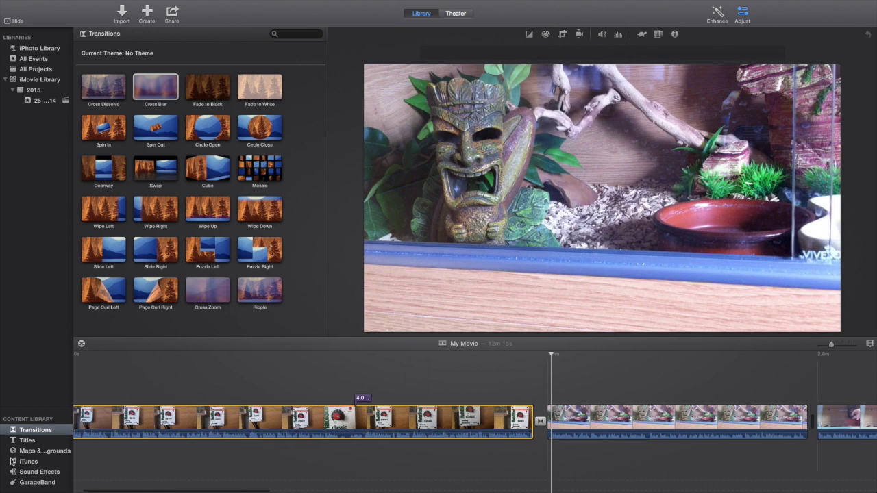
- Browse the sound effects library and preview the Neon, Playful and Simple tracks
left_click(24, 472)
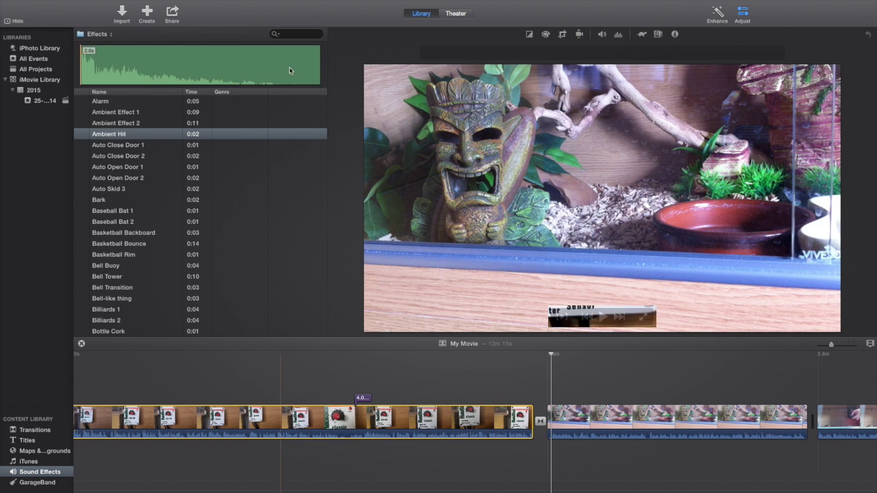
scroll(305, 137, "down", 15)
scroll(301, 136, "down", 15)
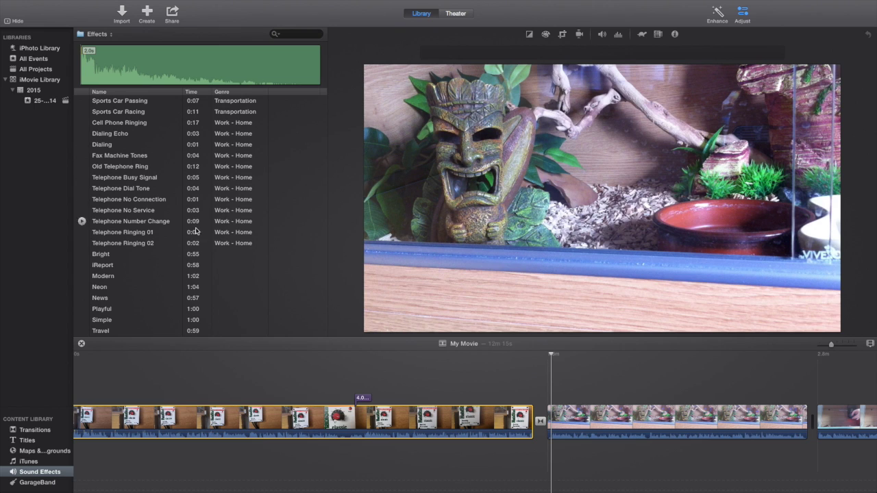
left_click(82, 288)
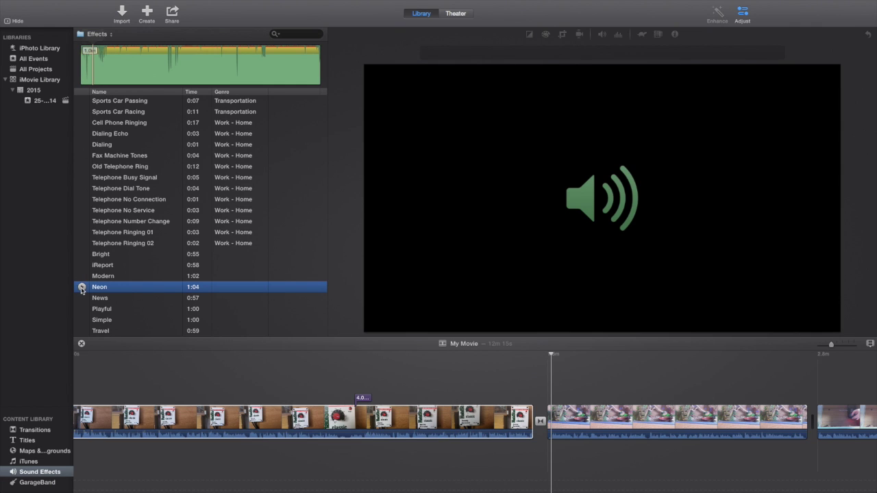
left_click(81, 309)
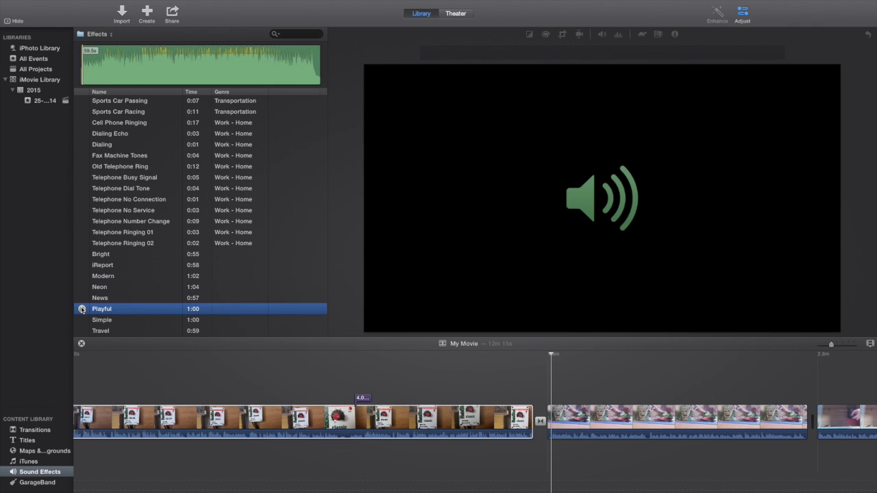
left_click(82, 320)
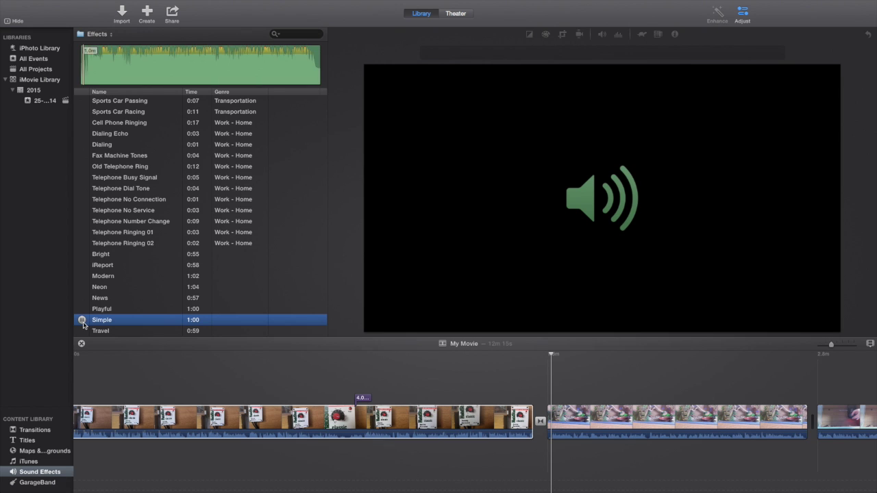
- Show the media of the 25-12-2014 event and preview the snake photo with the dark background
left_click(28, 430)
left_click(45, 101)
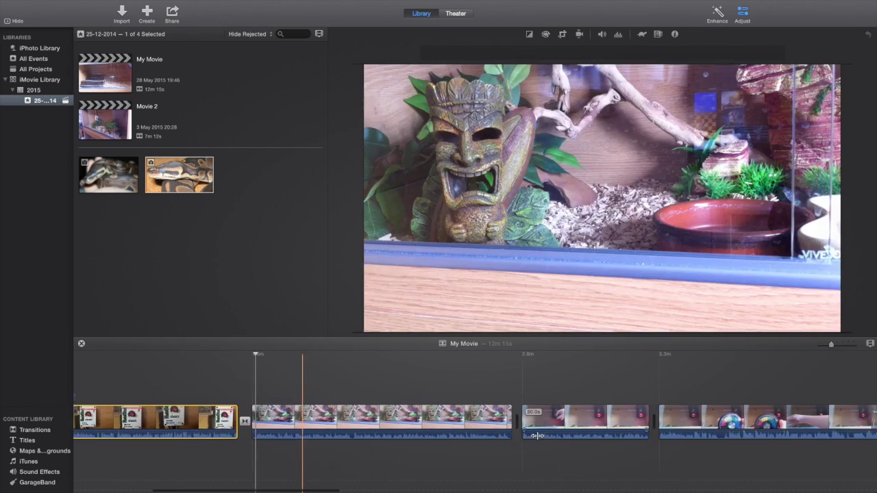
left_click(534, 431)
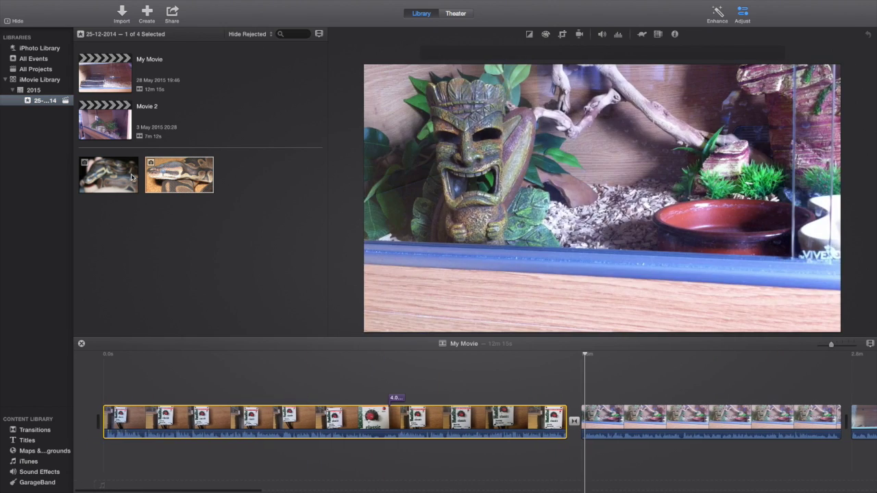
left_click(108, 175)
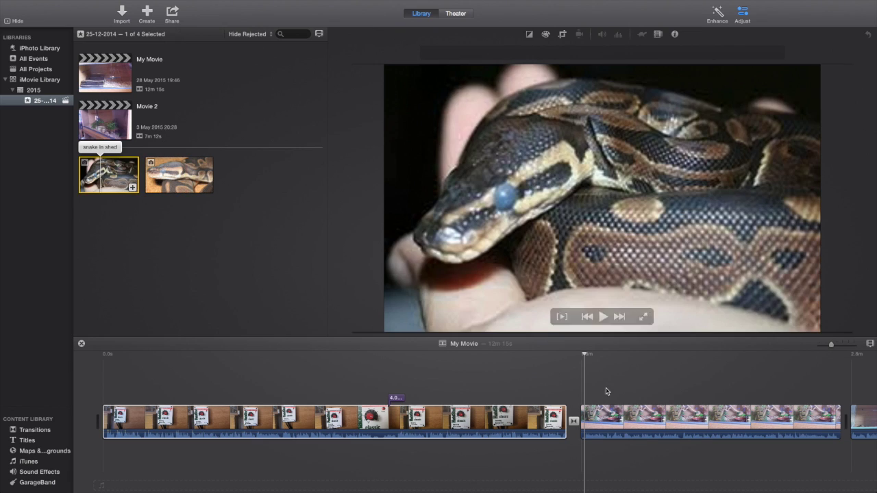
- Find the cave-entrance shot early in the later rock cave clip and overlay the sandy-background snake photo above it
scroll(626, 418, "right", 10)
scroll(631, 419, "right", 7)
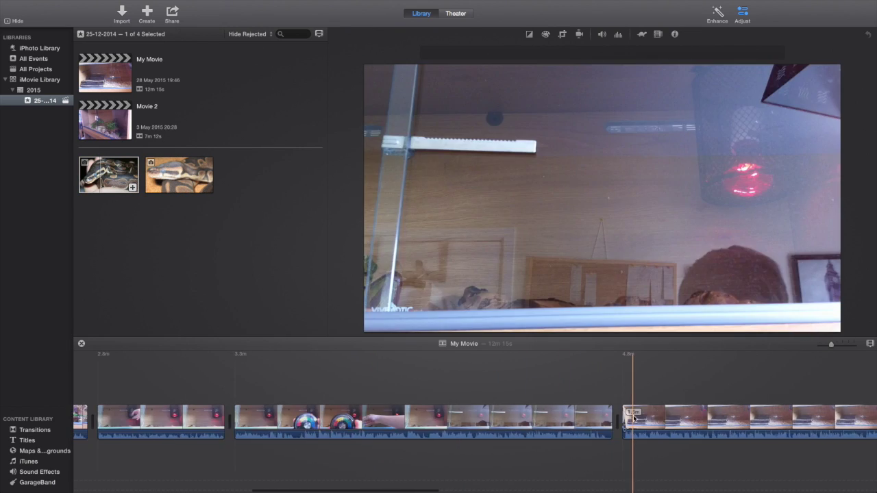
scroll(633, 418, "right", 12)
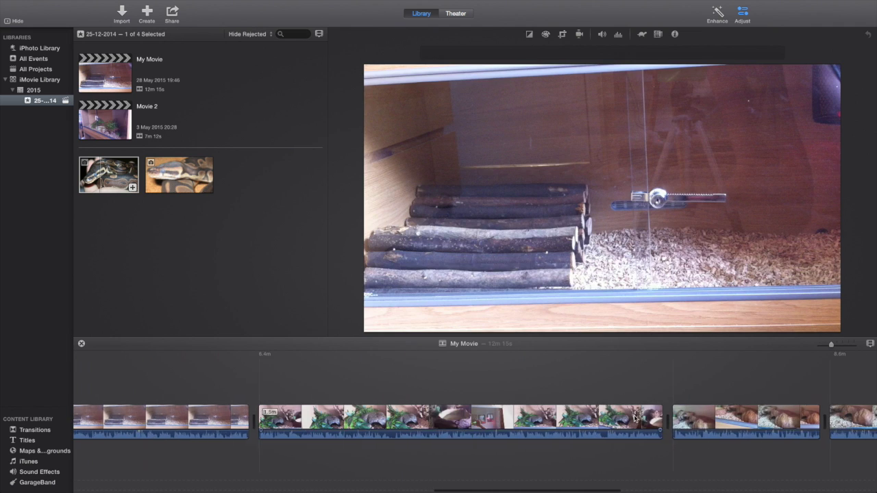
scroll(634, 418, "right", 12)
scroll(634, 418, "right", 12)
scroll(634, 418, "left", 10)
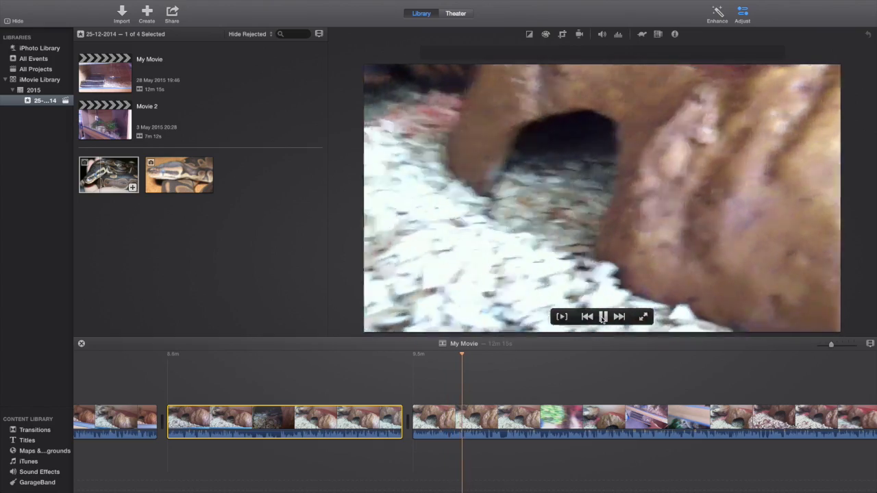
left_click(497, 421)
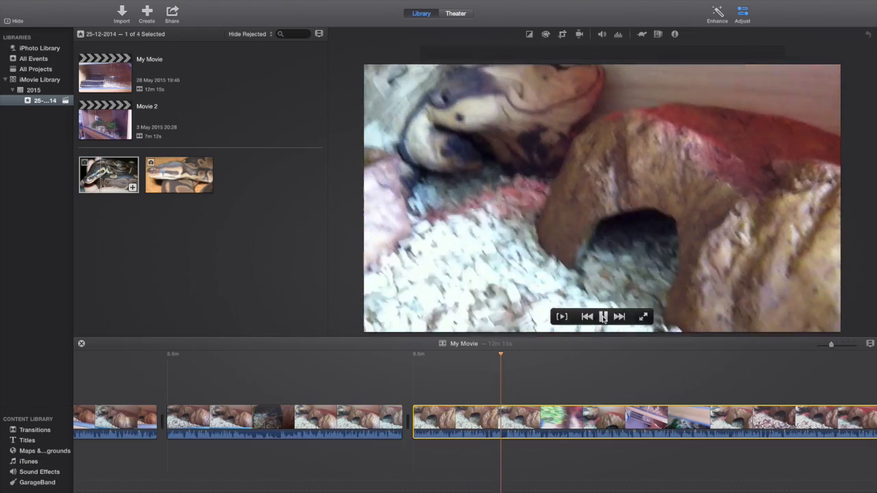
left_click(493, 373)
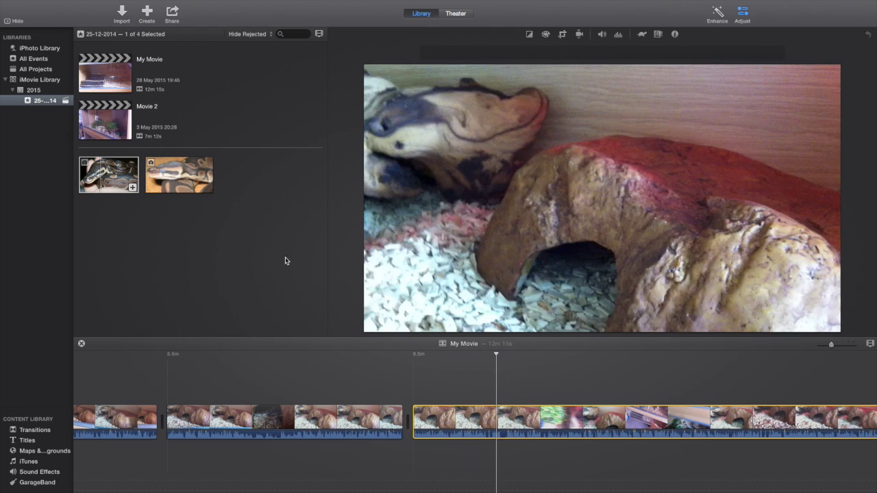
left_click(102, 175)
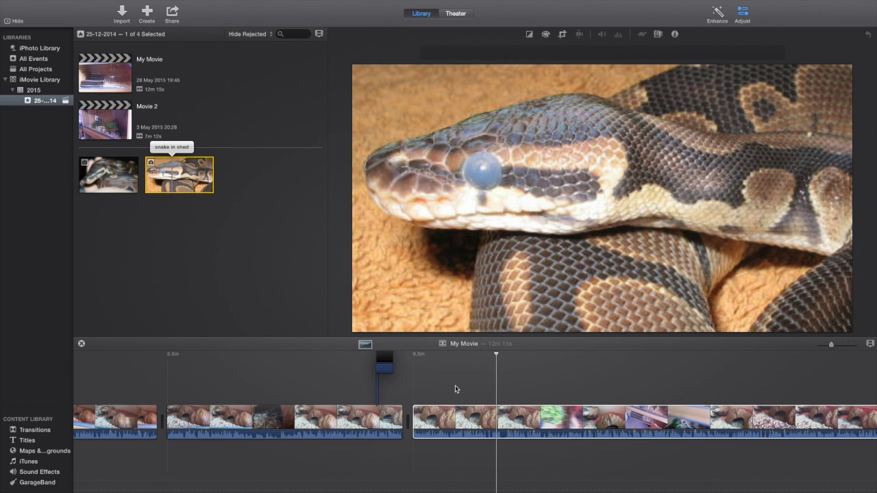
left_click_drag(422, 382, 496, 395)
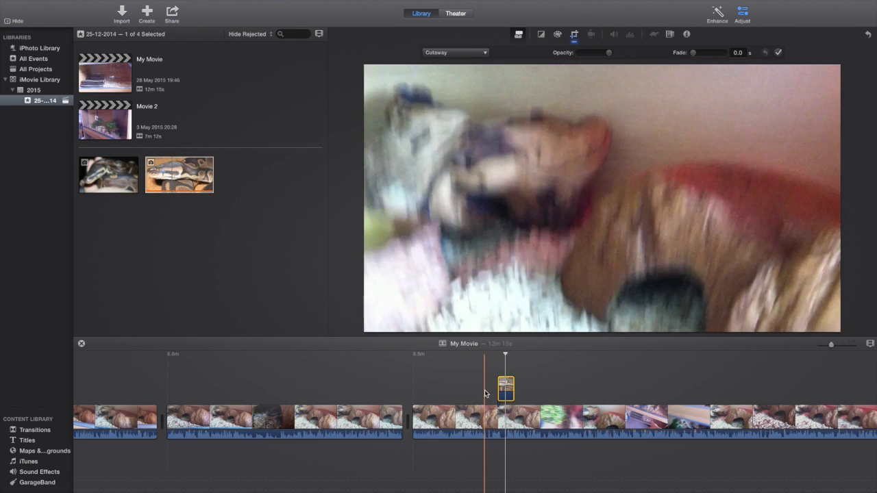
- Play the rock cave clip through the overlaid snake photo to check how the cutaway looks
left_click(483, 373)
left_click(603, 317)
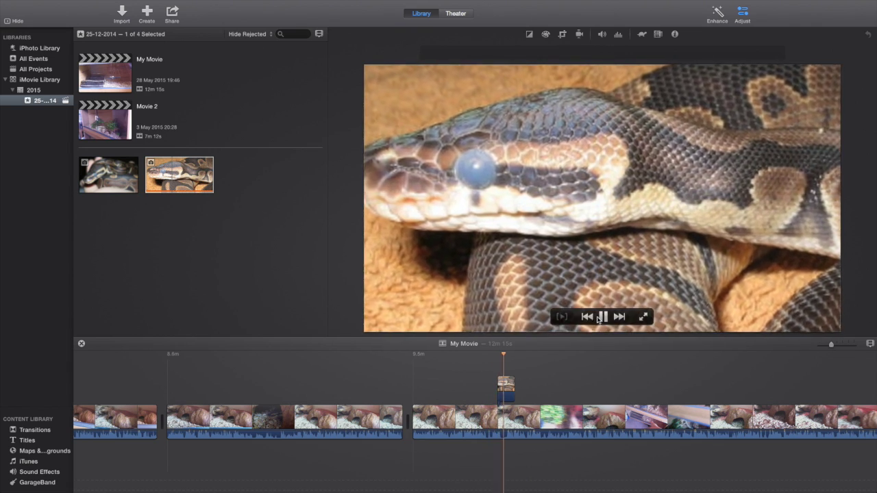
key("space")
left_click(485, 383)
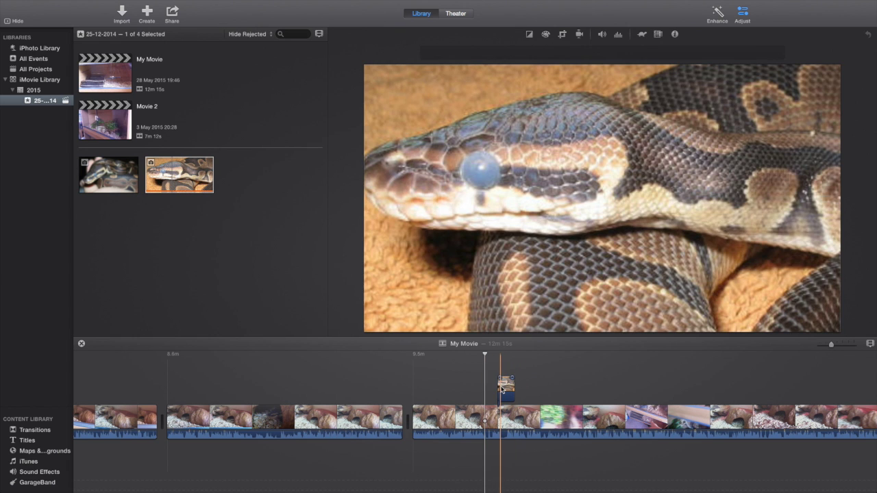
key("shift+s")
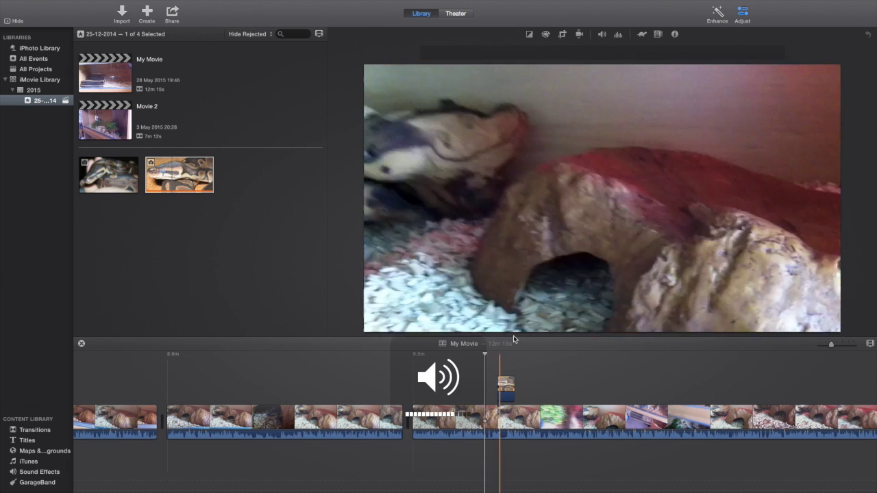
key("shift+s")
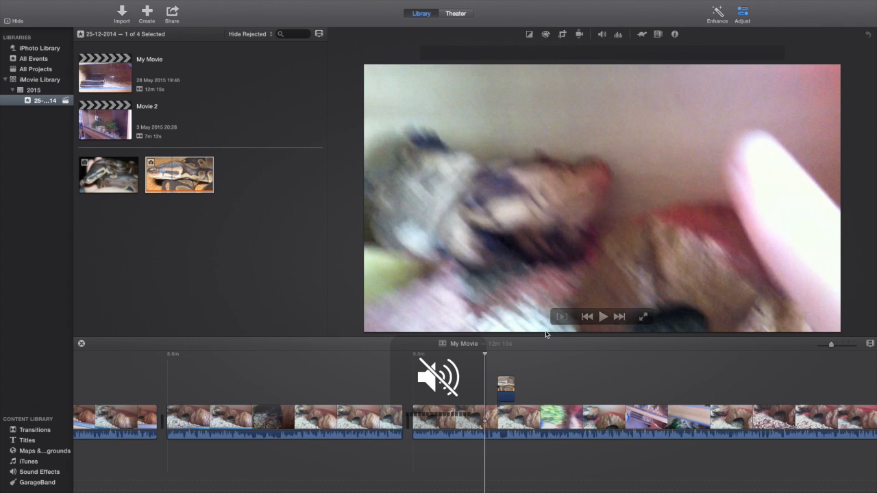
- Change the snake photo overlay to Picture in Picture, then enlarge it and place it near the middle of the frame
left_click(502, 387)
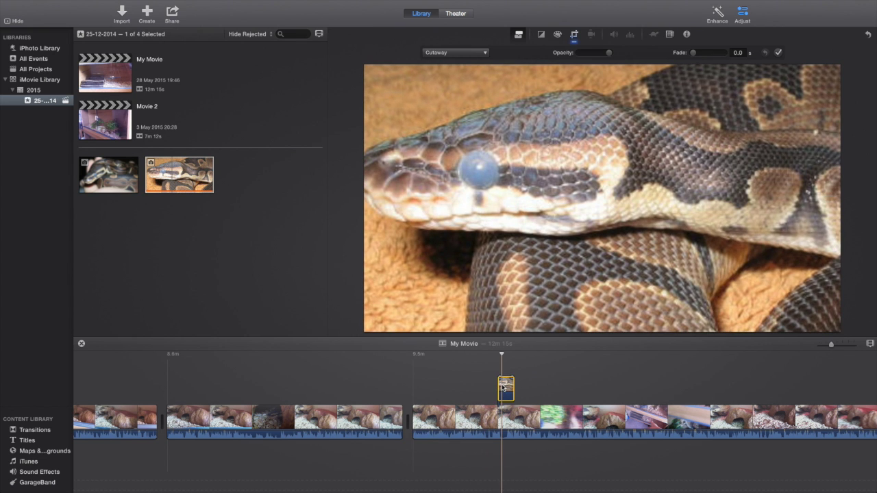
left_click(447, 53)
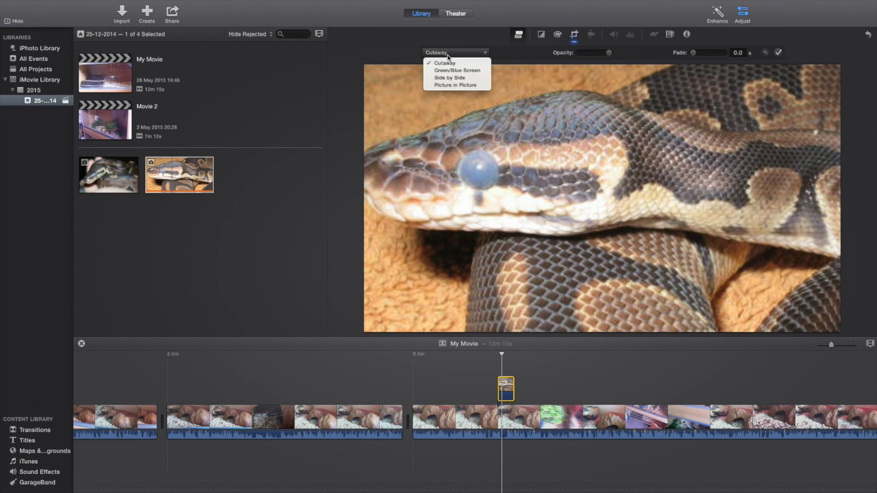
left_click(455, 85)
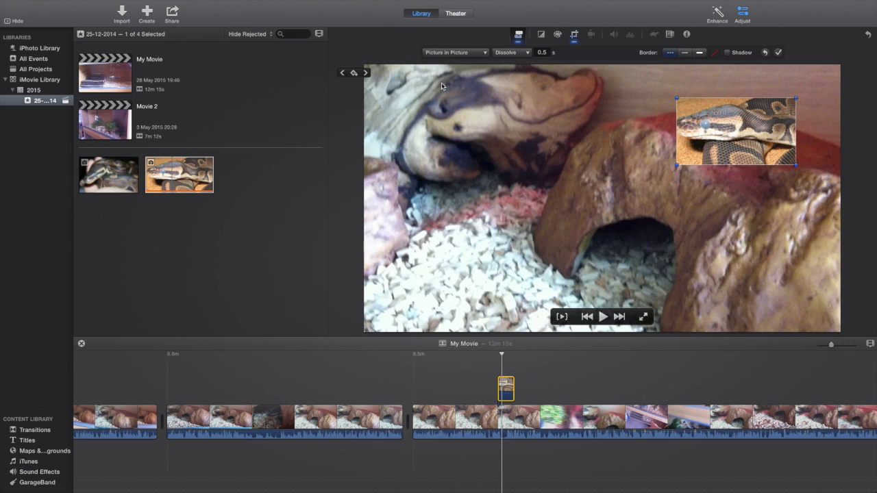
left_click_drag(719, 134, 727, 119)
left_click_drag(683, 150, 580, 213)
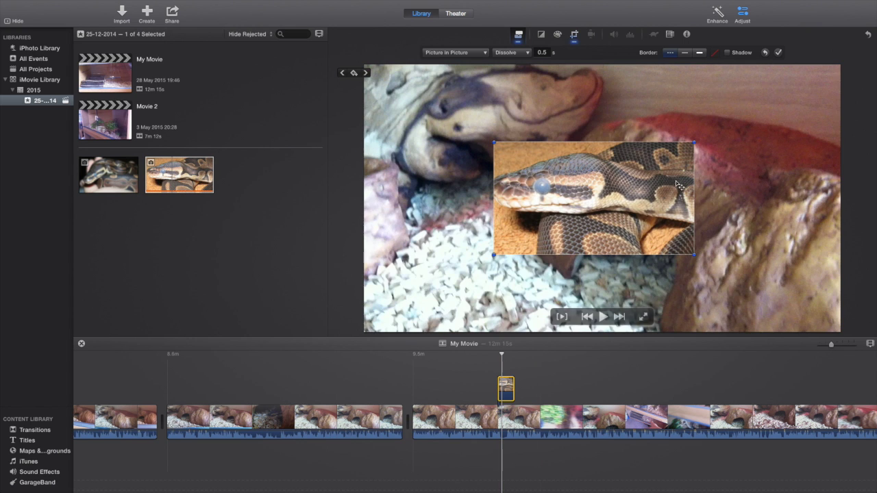
- Replay the picture-in-picture snake photo over the rock cave clip and check its Ken Burns cropping
left_click(497, 381)
left_click(602, 317)
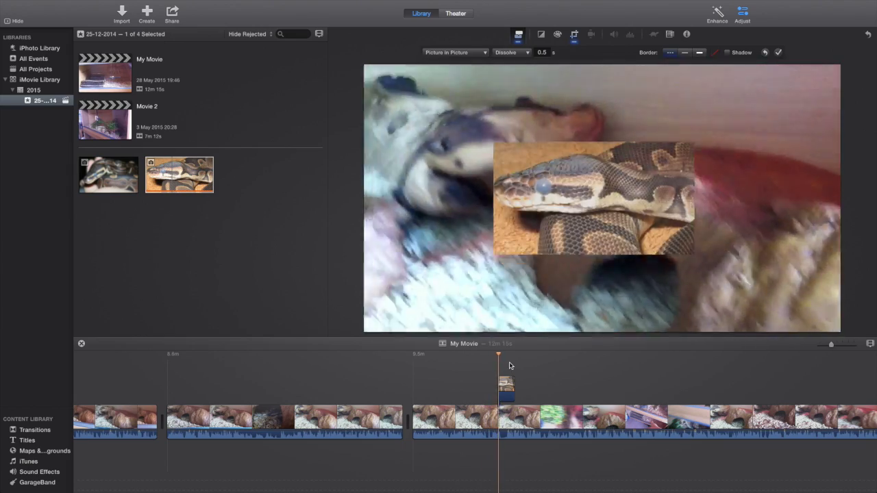
mouse_move(536, 211)
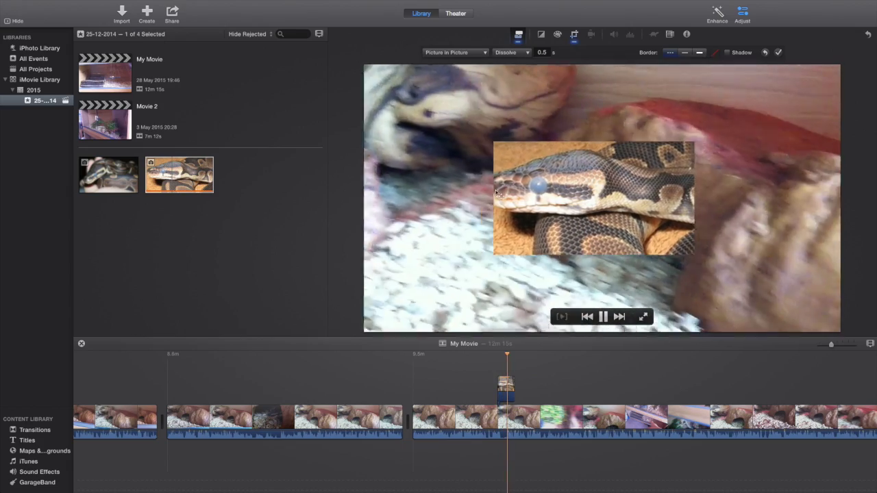
key("space")
left_click(491, 387)
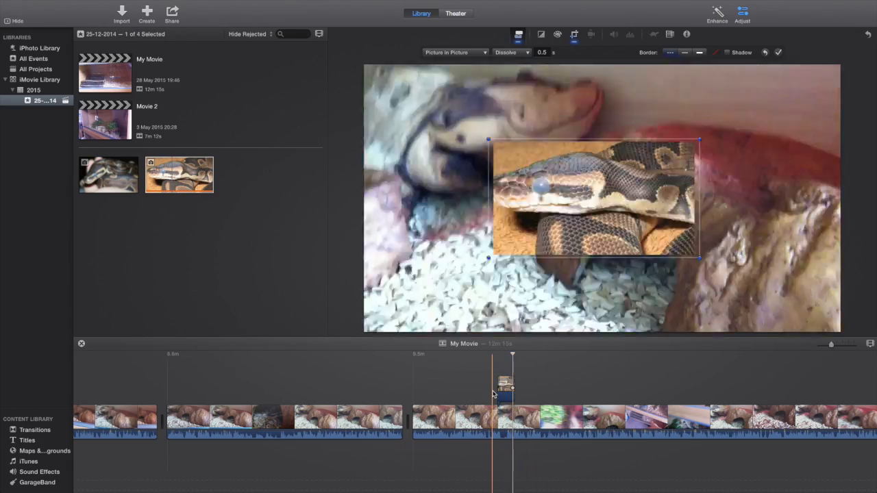
mouse_move(526, 102)
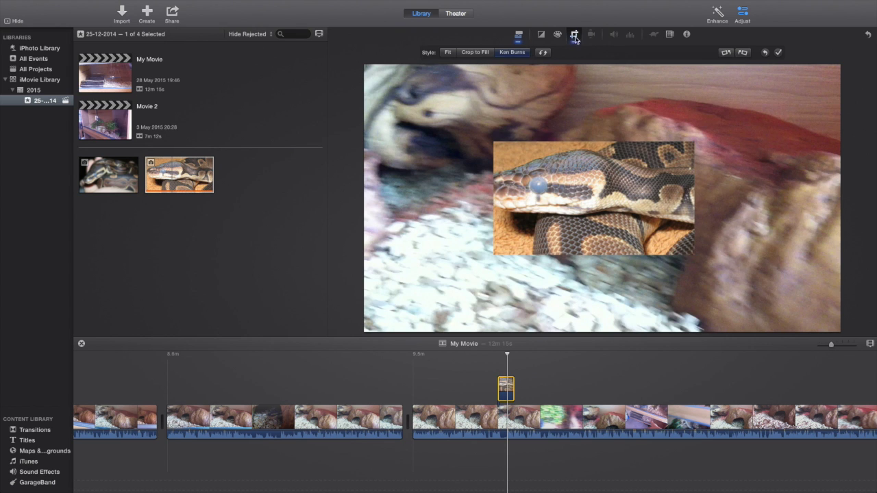
left_click(778, 53)
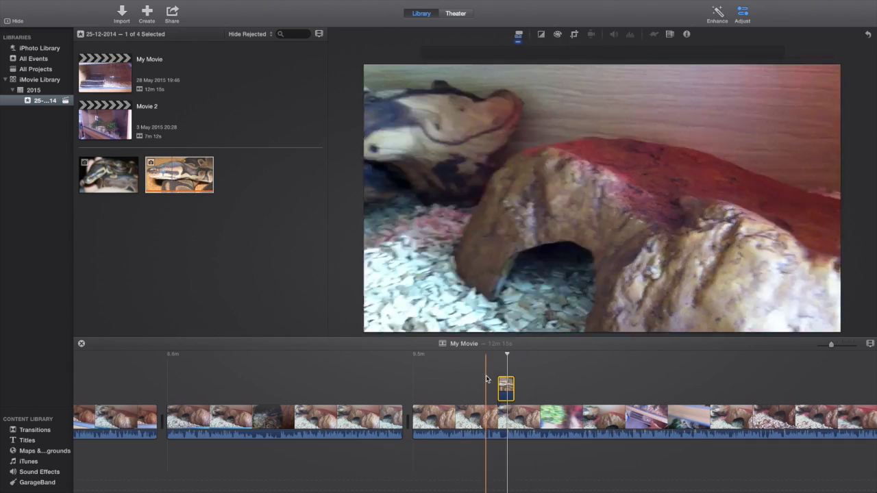
- Play the picture-in-picture snake photo over the rock cave clip and shorten the overlay by trimming its end
left_click(603, 320)
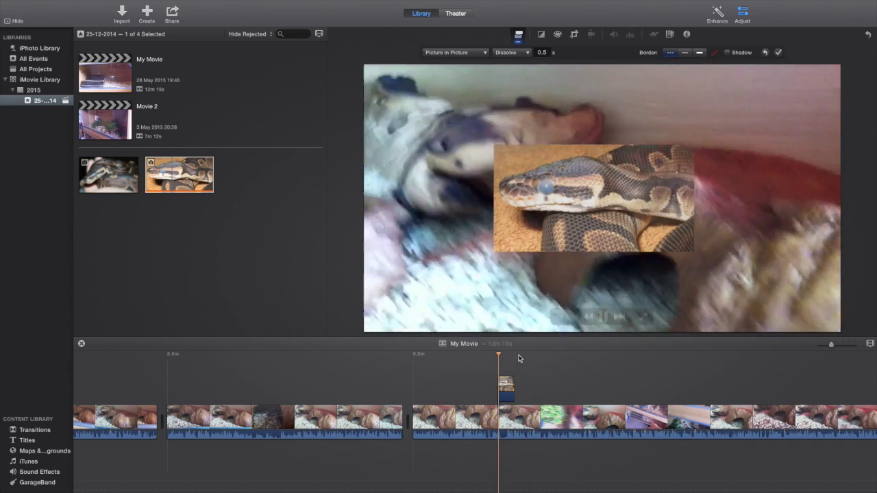
left_click(487, 374)
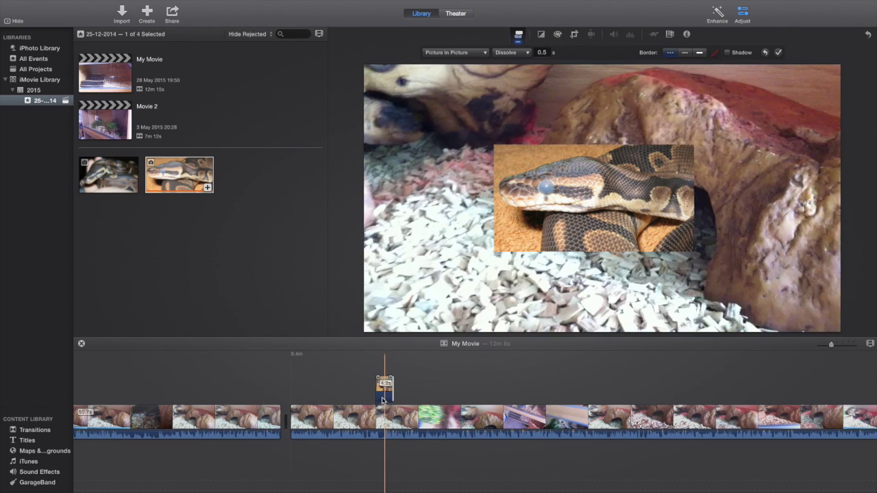
key("XF86AudioRaiseVolume")
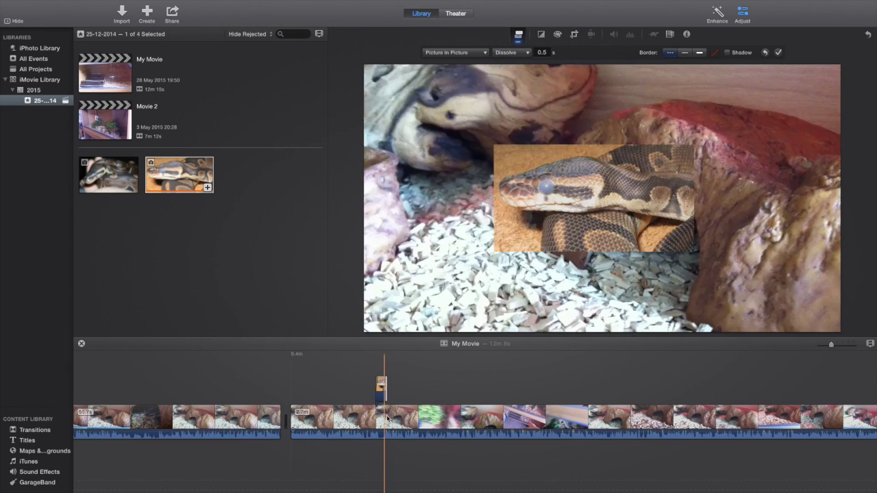
left_click(387, 418)
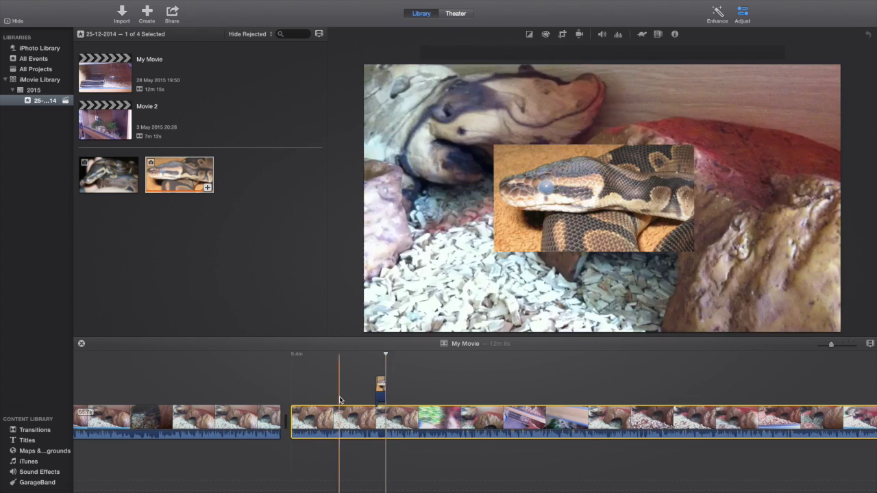
- Play the rock cave clip from just before the shortened snake photo overlay to check the timing of the picture-in-picture
left_click(375, 389)
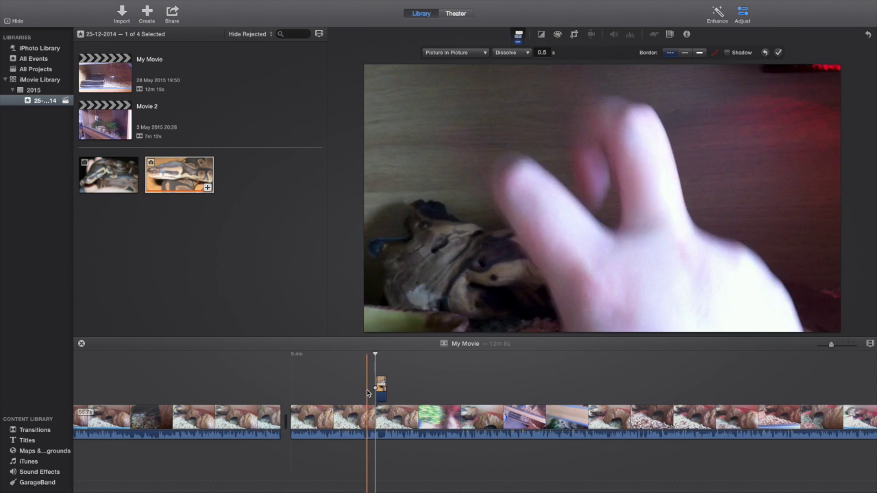
left_click(365, 389)
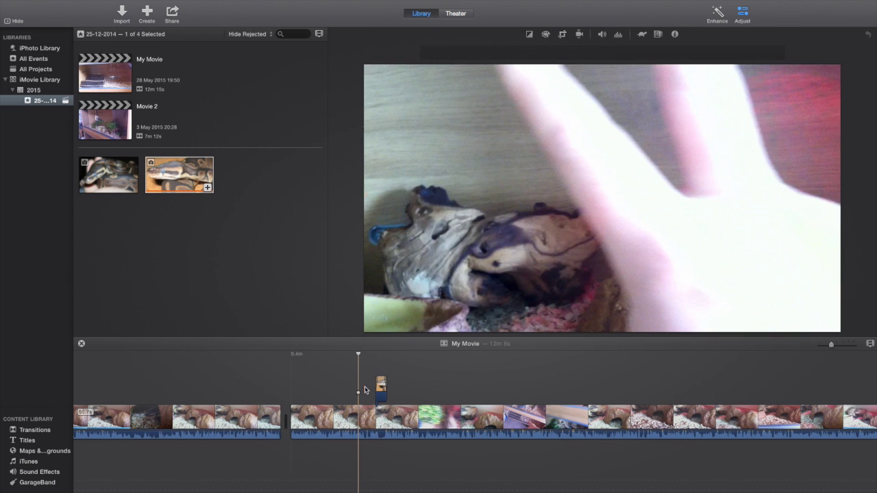
key("XF86AudioRaiseVolume")
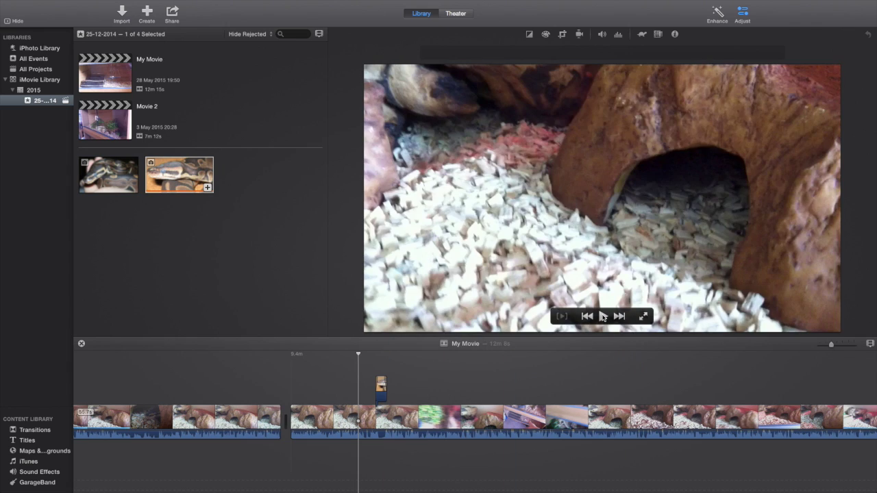
left_click(603, 317)
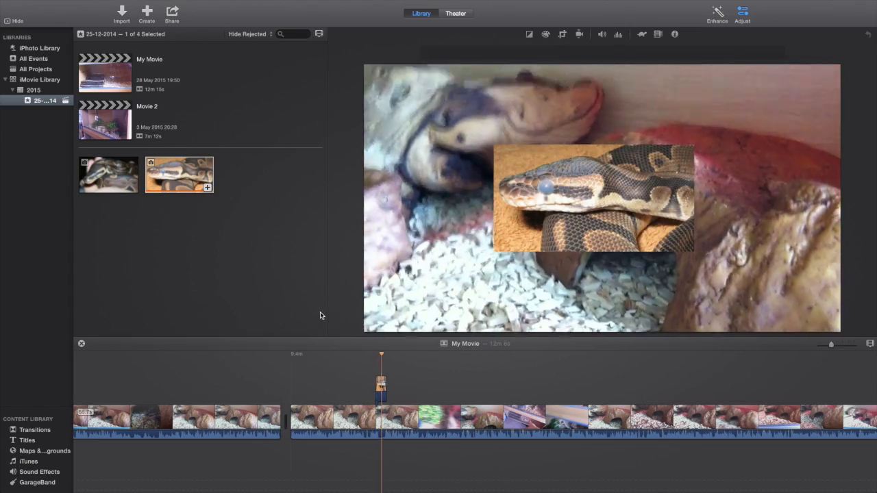
mouse_move(601, 318)
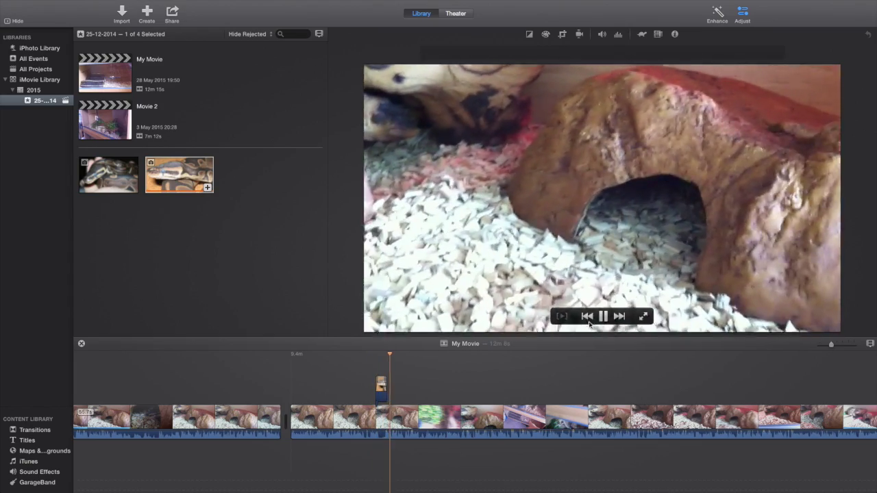
key("XF86AudioRaiseVolume")
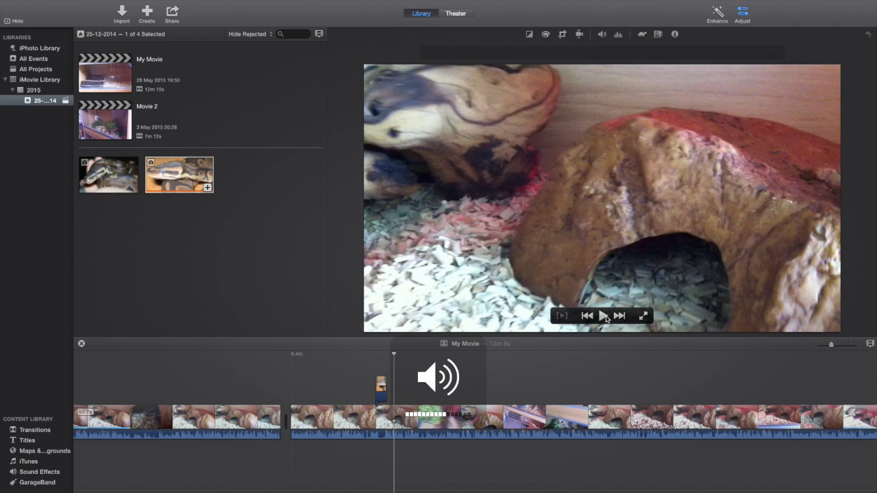
- Go back through the earlier vivarium clips to find the transition between the thermostat clip and the tiki mask clip
scroll(462, 419, "left", 15)
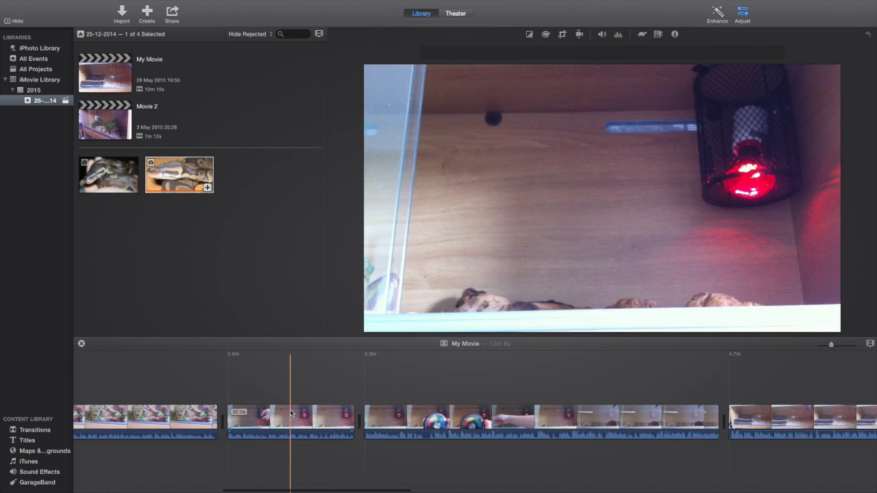
scroll(293, 417, "left", 6)
scroll(299, 413, "left", 3)
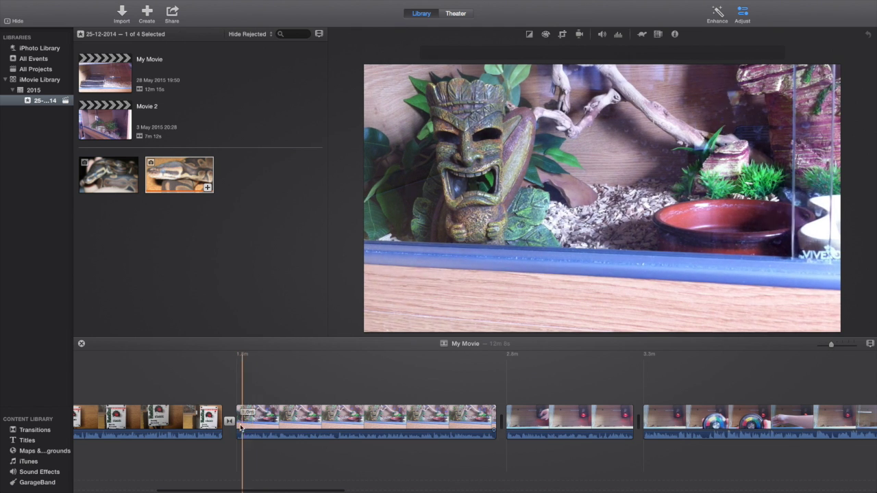
left_click_drag(830, 344, 844, 345)
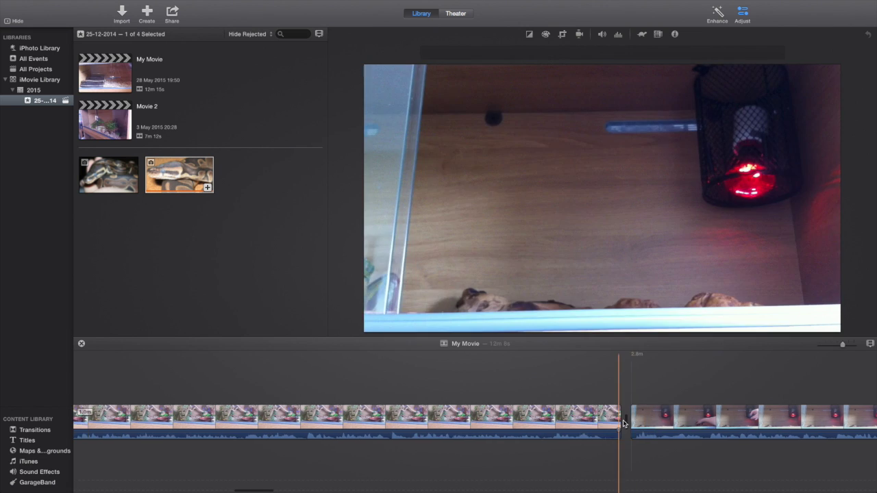
scroll(627, 418, "left", 5)
scroll(633, 425, "right", 10)
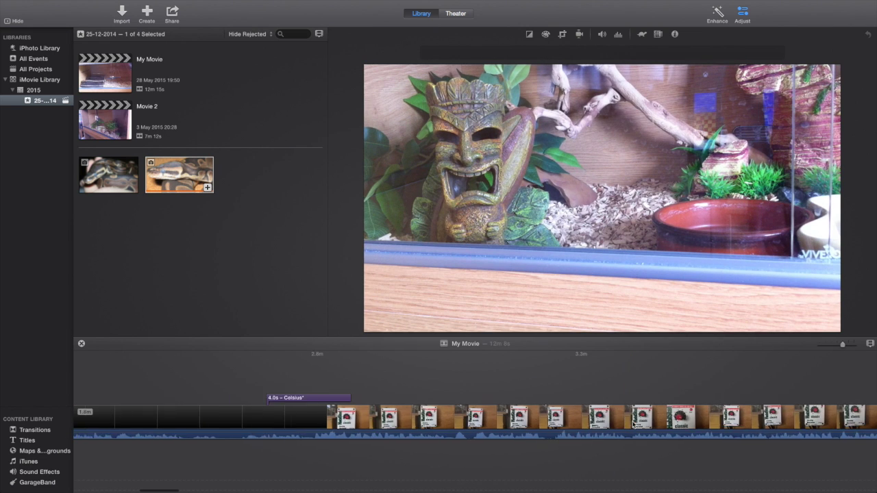
scroll(556, 421, "left", 10)
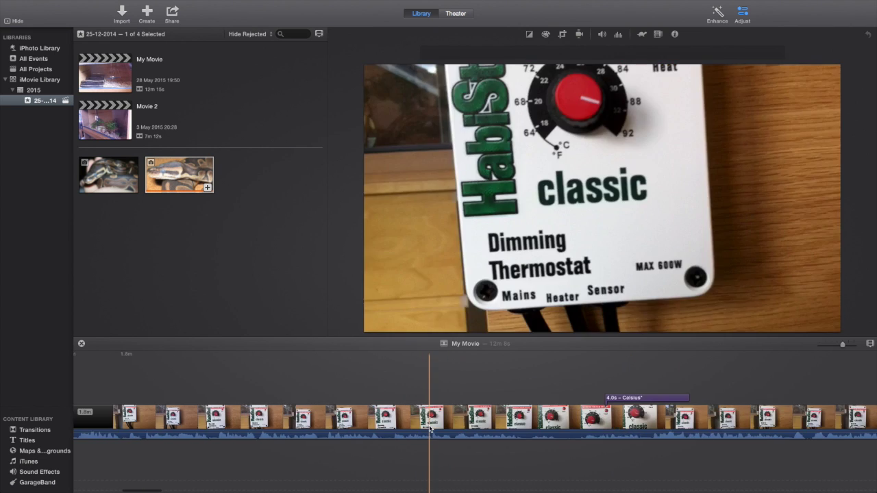
scroll(430, 429, "left", 10)
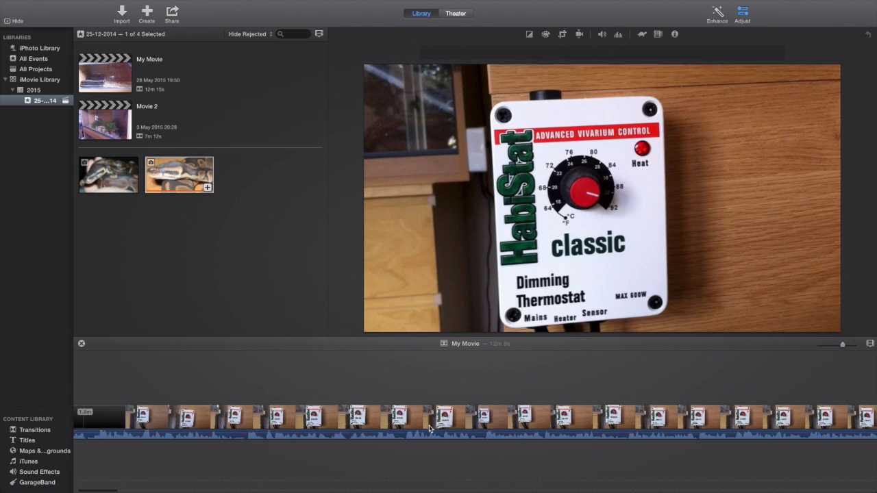
scroll(217, 420, "right", 10)
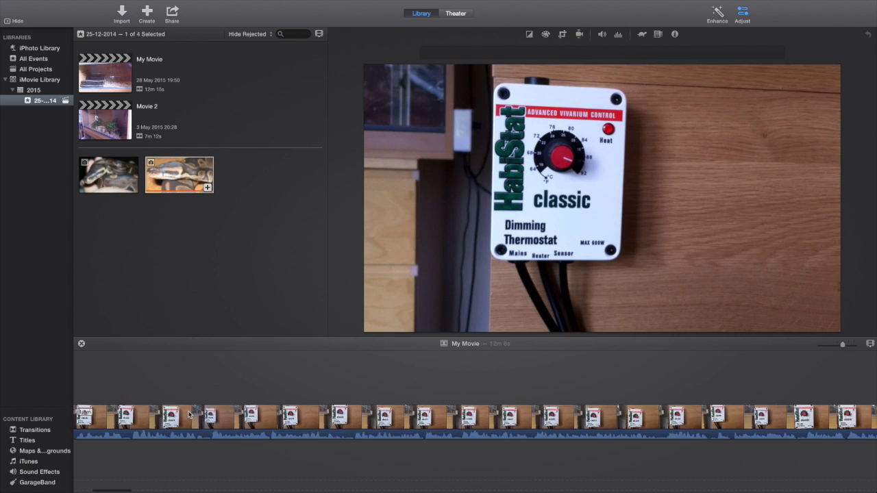
scroll(189, 418, "right", 10)
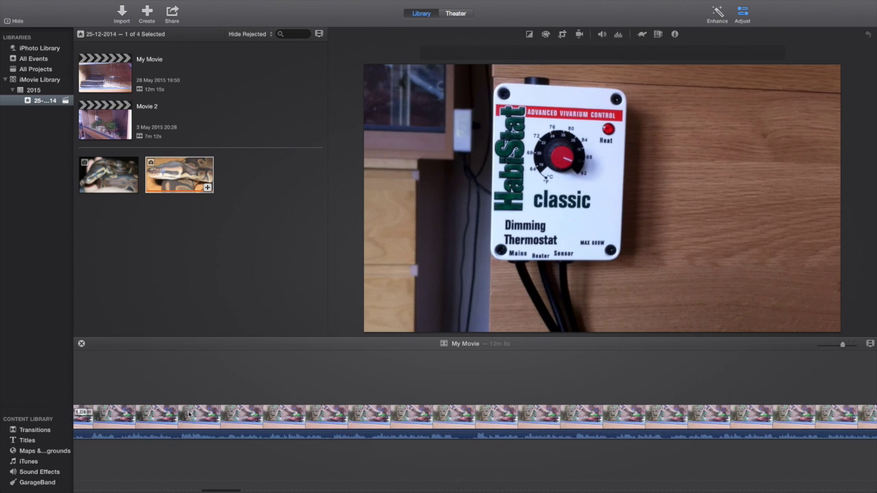
scroll(319, 411, "left", 5)
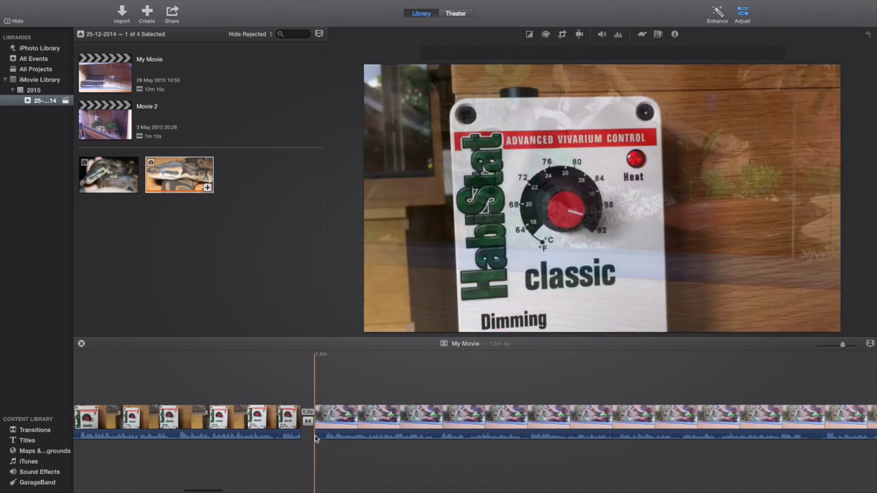
- Split the tiki mask clip about 0.2 s after its start, just past the transition from the thermostat clip
left_click_drag(844, 344, 854, 345)
scroll(334, 419, "left", 5)
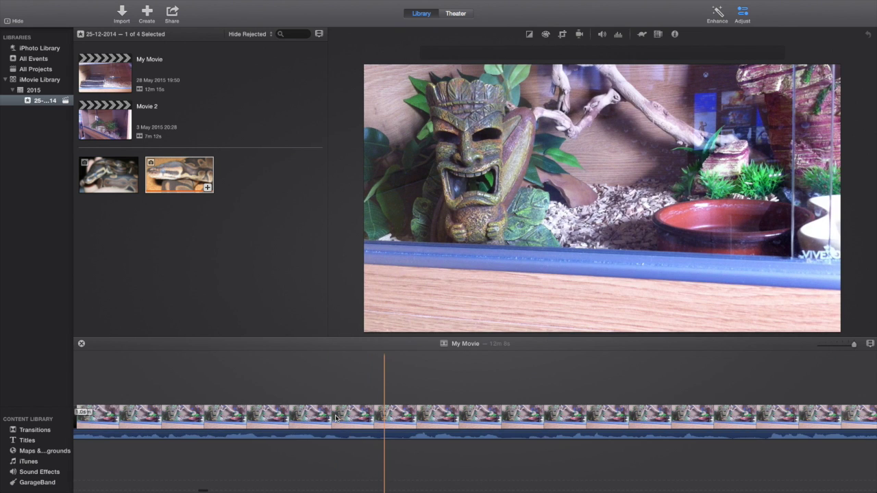
scroll(335, 418, "left", 10)
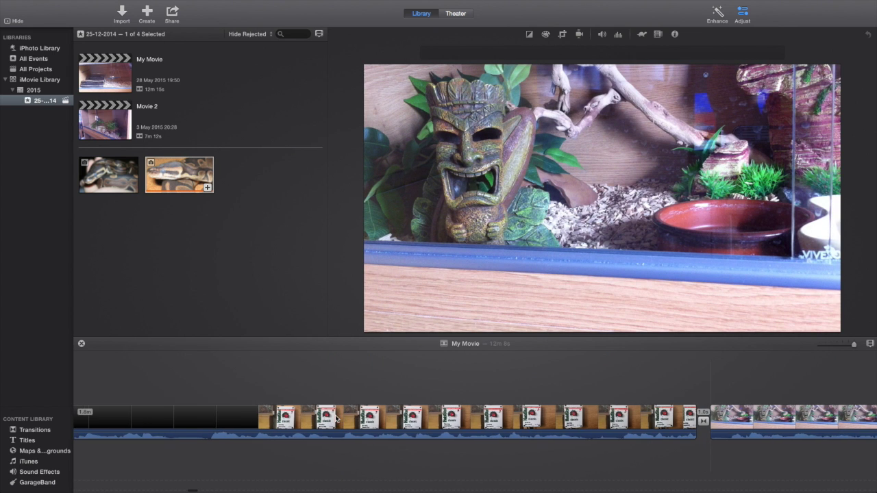
left_click(738, 421)
right_click(737, 421)
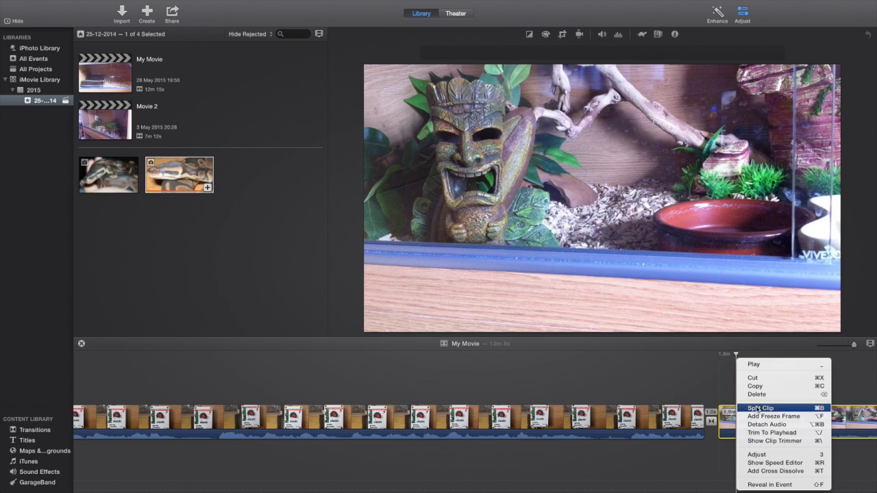
left_click(740, 408)
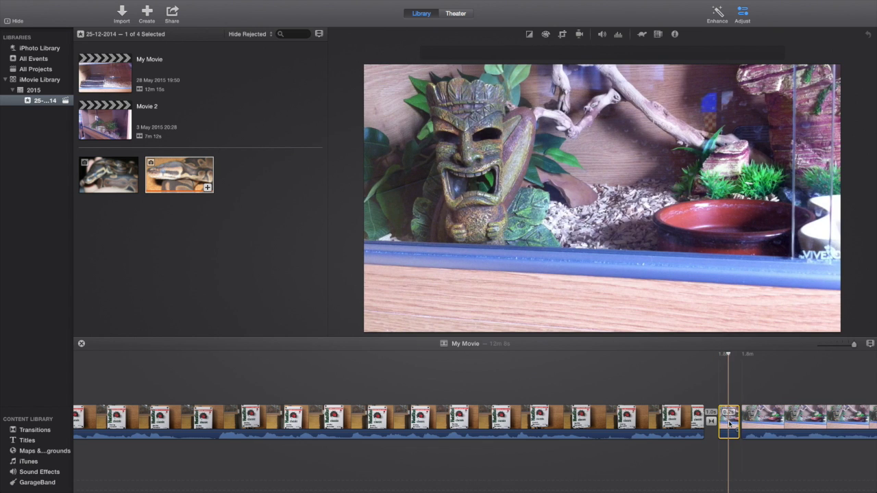
left_click_drag(853, 345, 825, 349)
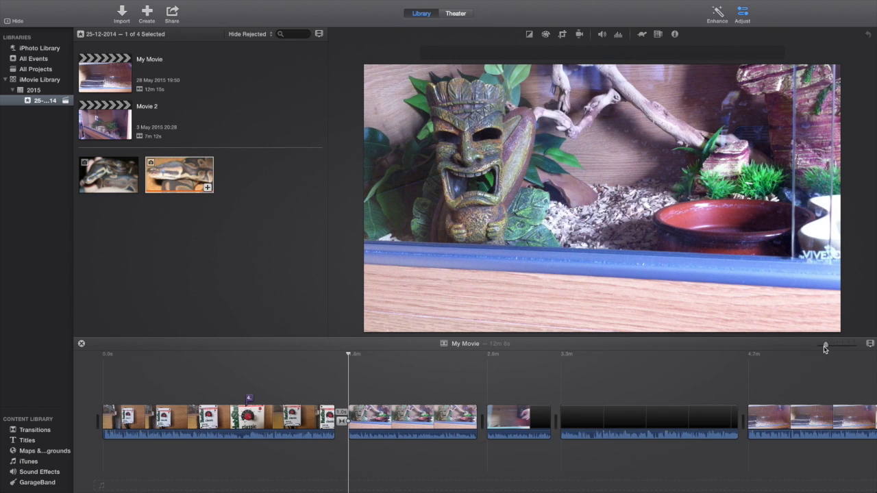